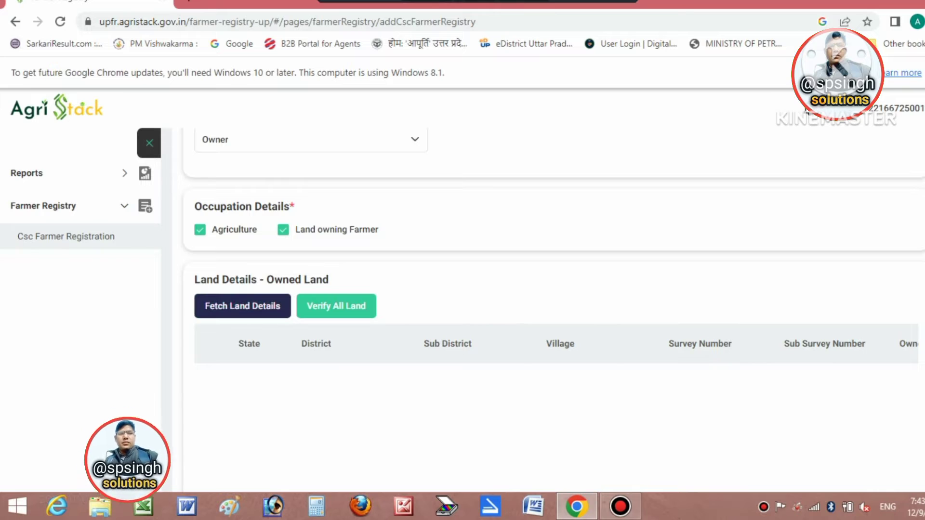
Start a land lookup for district HATHRAS, sub district Hathras, village Bhudari.
click(242, 306)
click(378, 279)
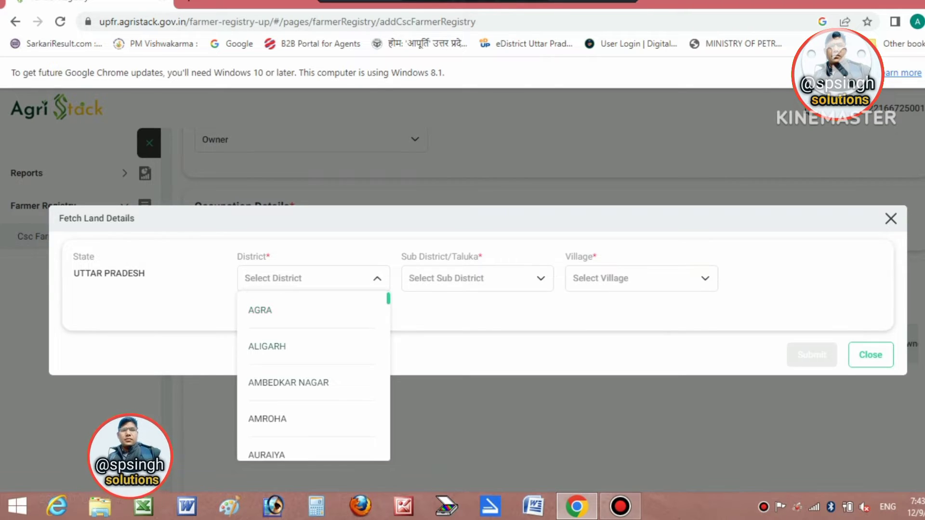
text(HATH)
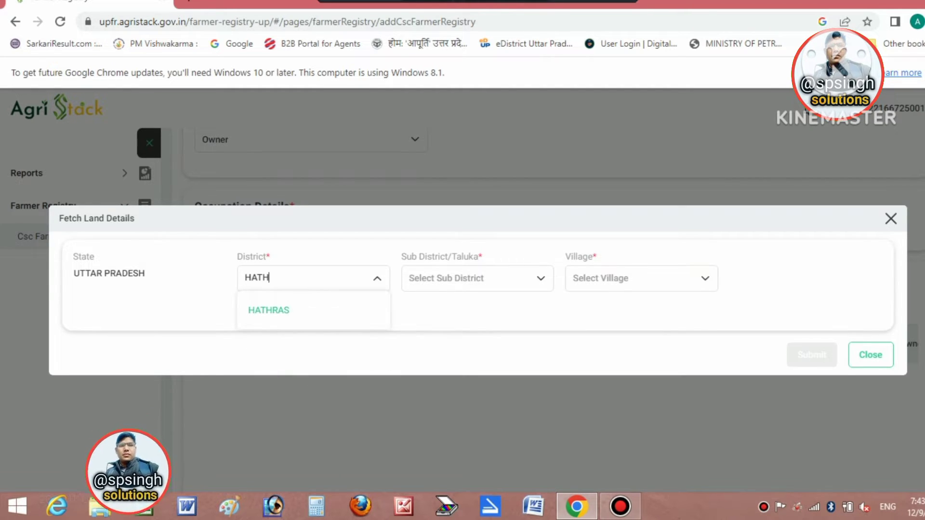
key(Return)
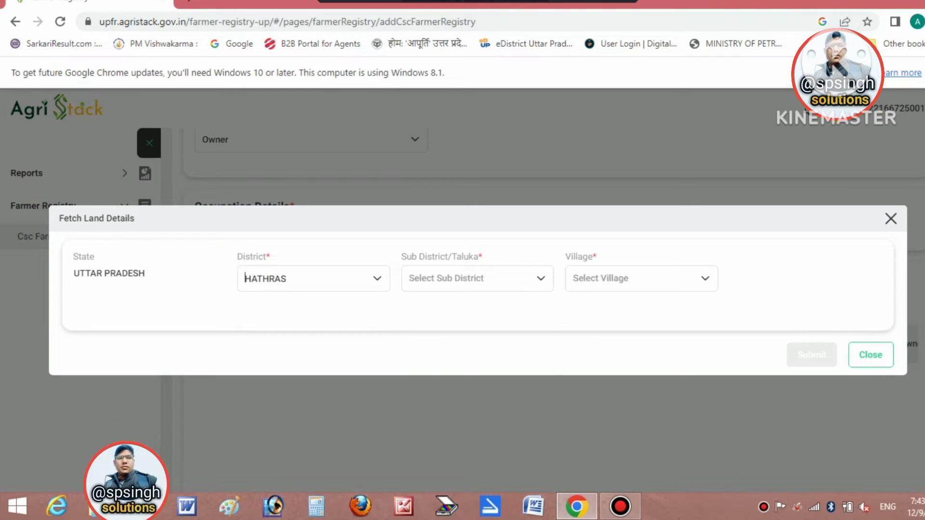
click(477, 278)
key(Return)
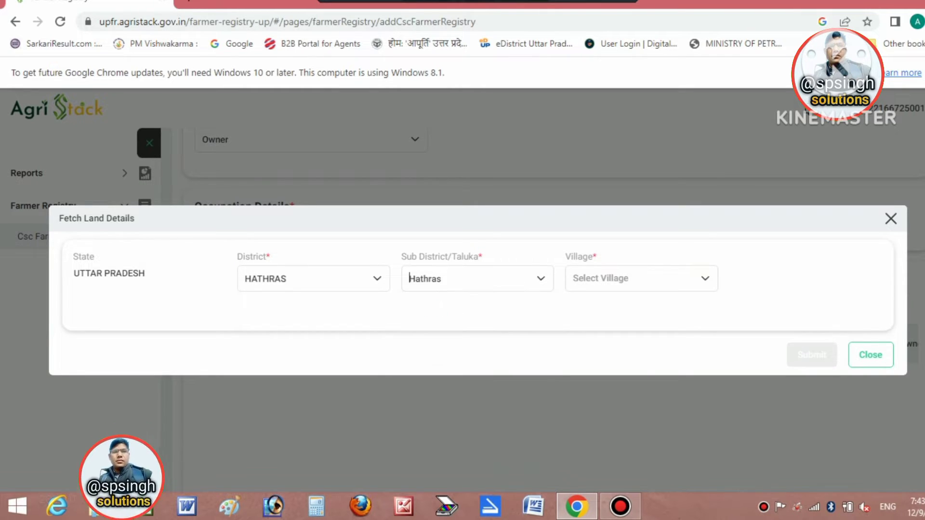
click(641, 279)
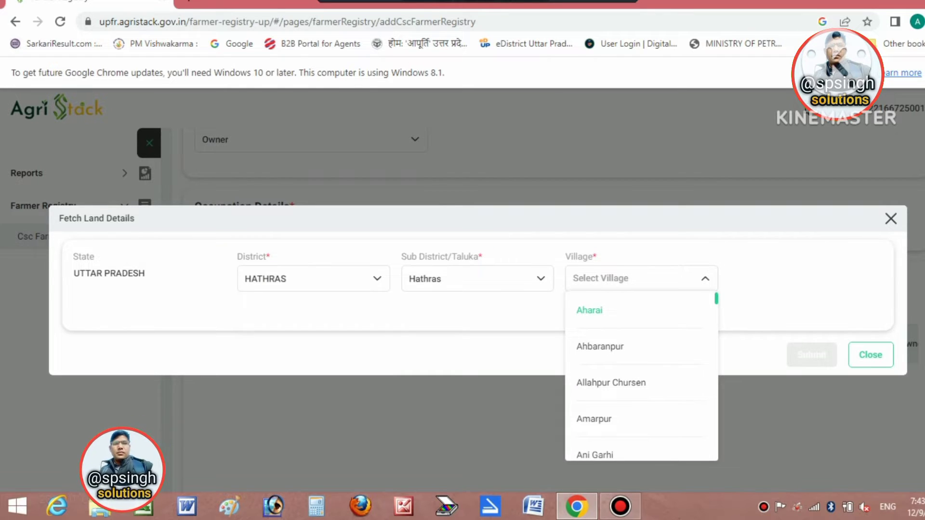
text(BHU)
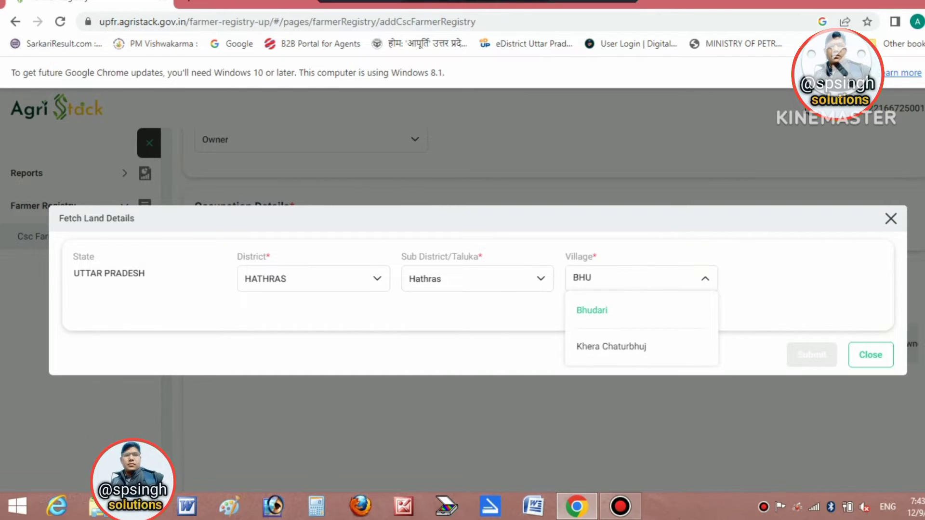
key(Return)
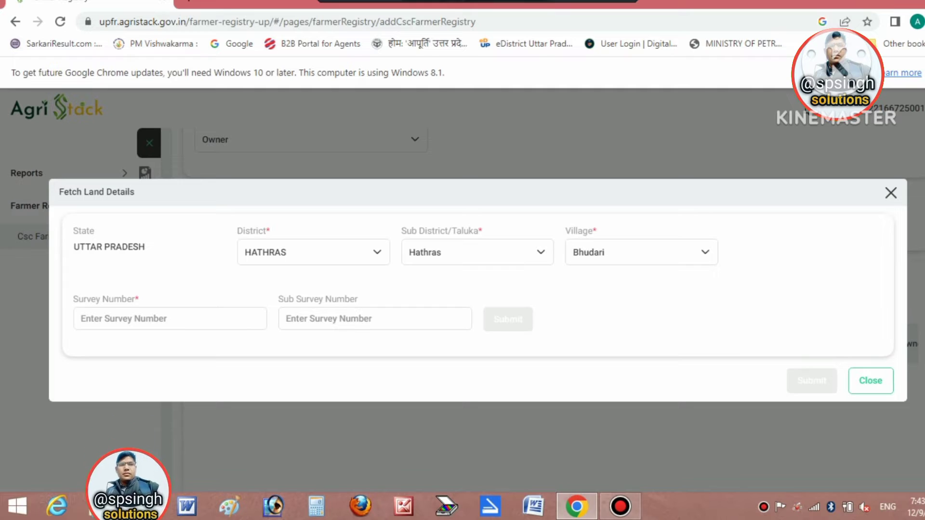
Enter survey number 24 and pick owner 8 to open Add New Land Details.
click(170, 319)
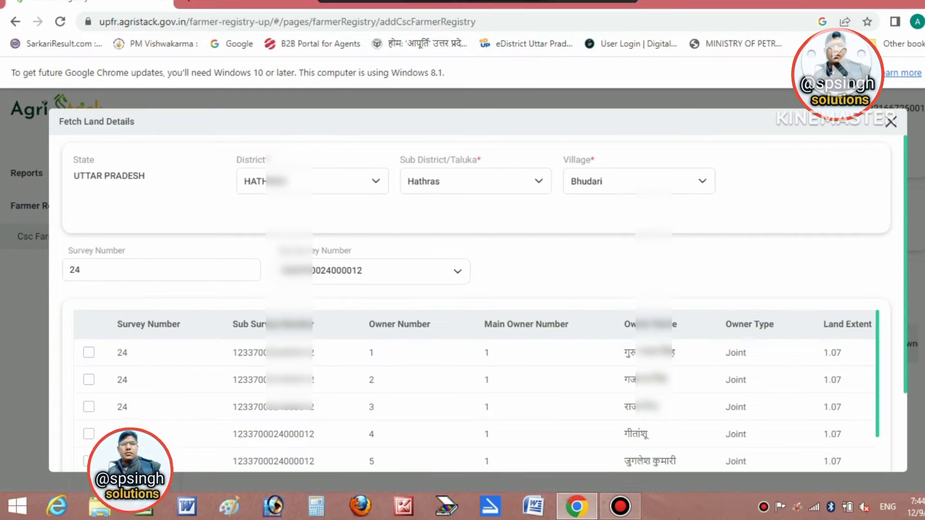
scroll(477, 303, down, 2)
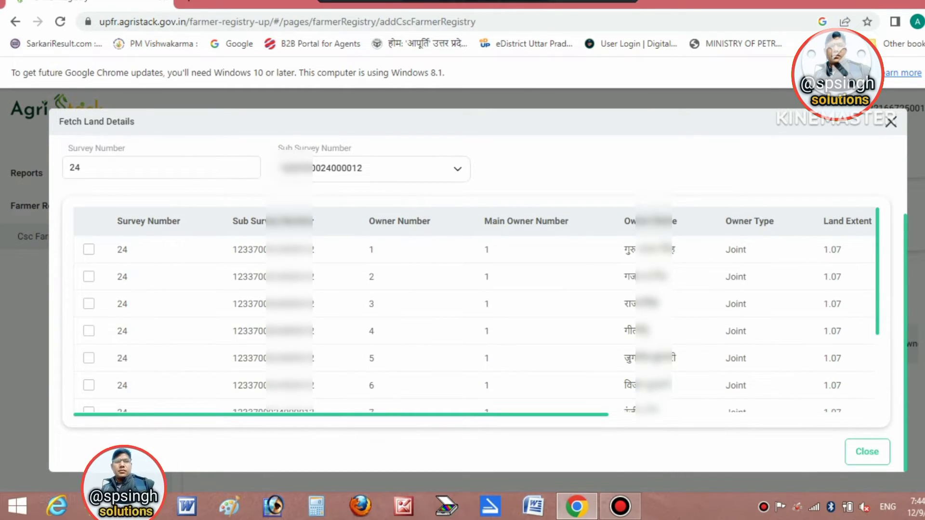
scroll(475, 318, down, 2)
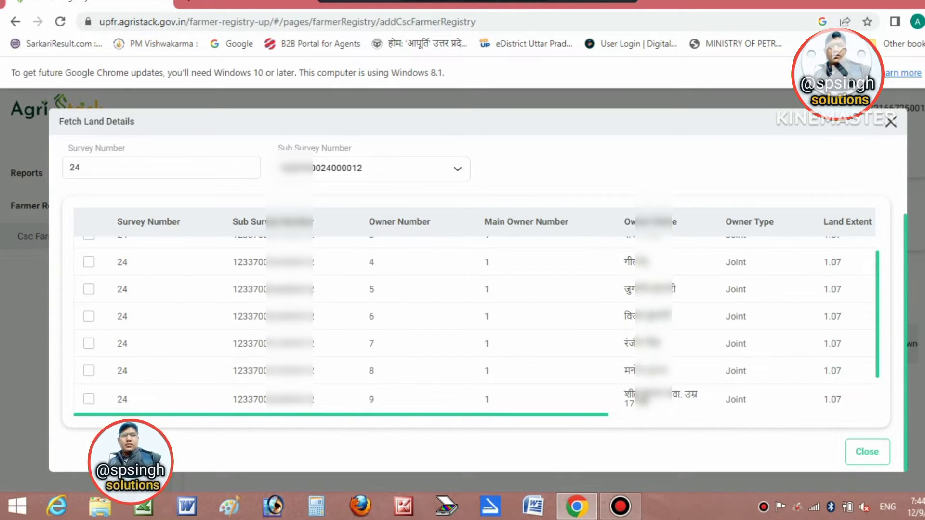
click(89, 371)
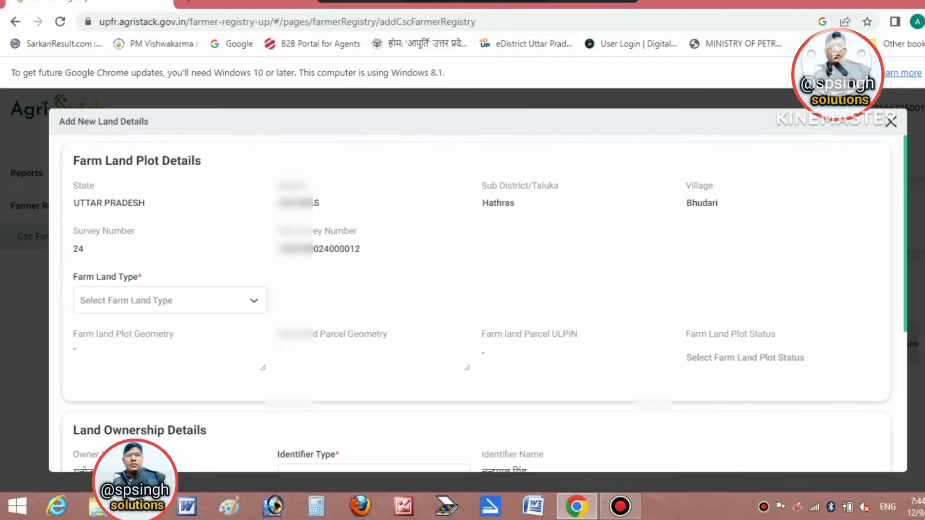
Set Farm Land Type to Agricultural and add the survey 24 plot to Land Details.
scroll(477, 304, down, 5)
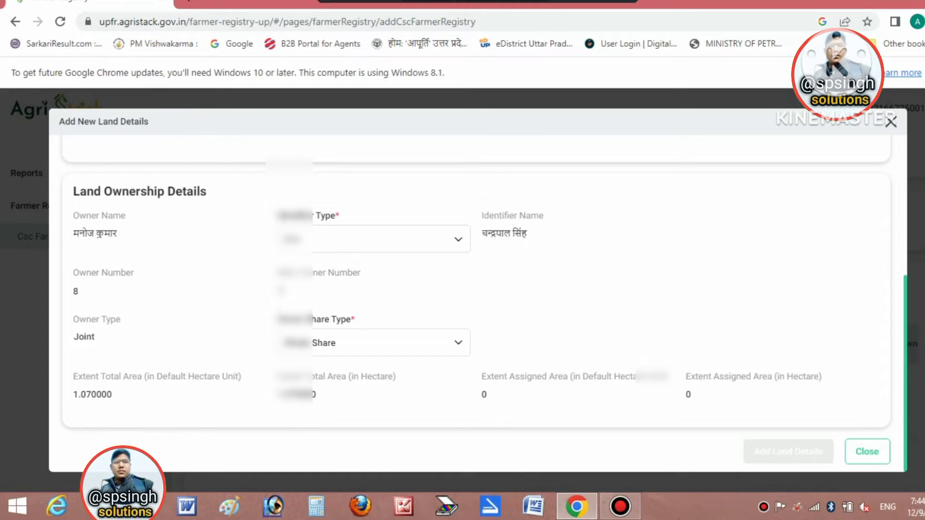
scroll(477, 303, up, 5)
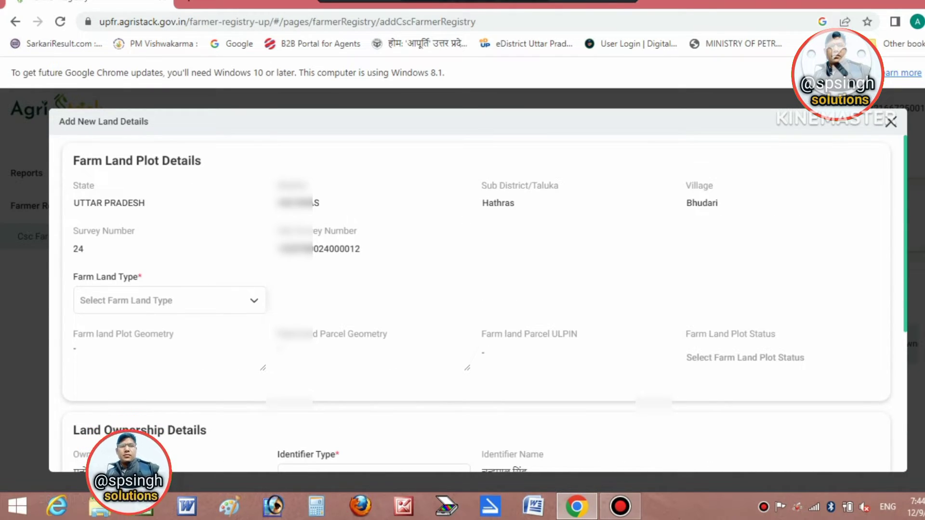
click(254, 300)
key(Down)
key(Up)
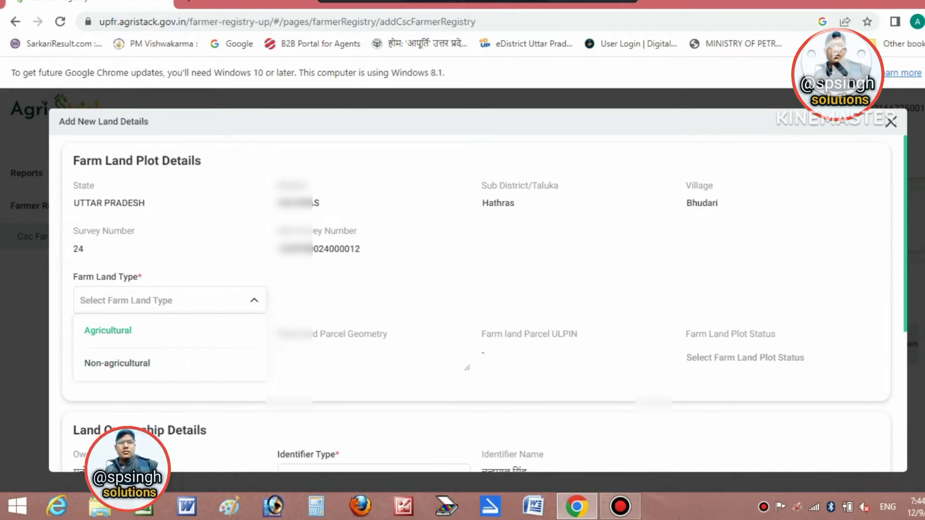
key(Return)
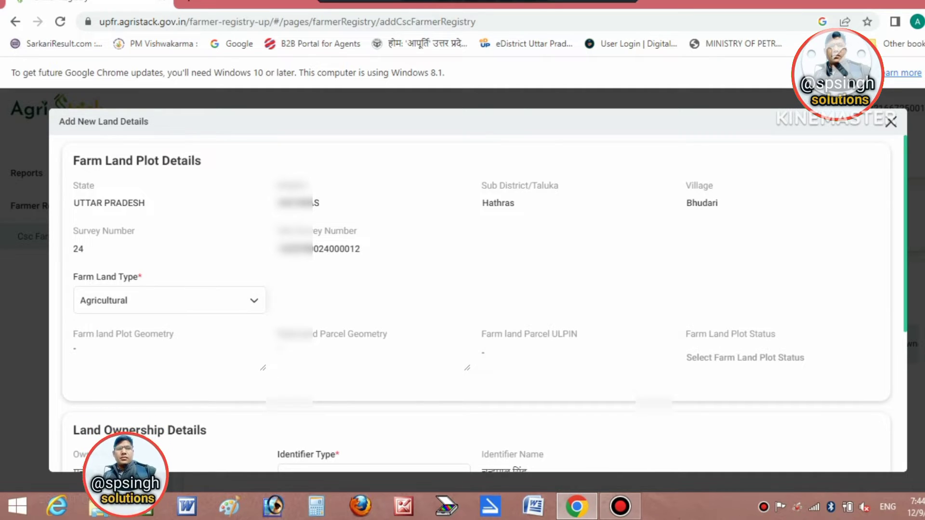
scroll(477, 303, down, 5)
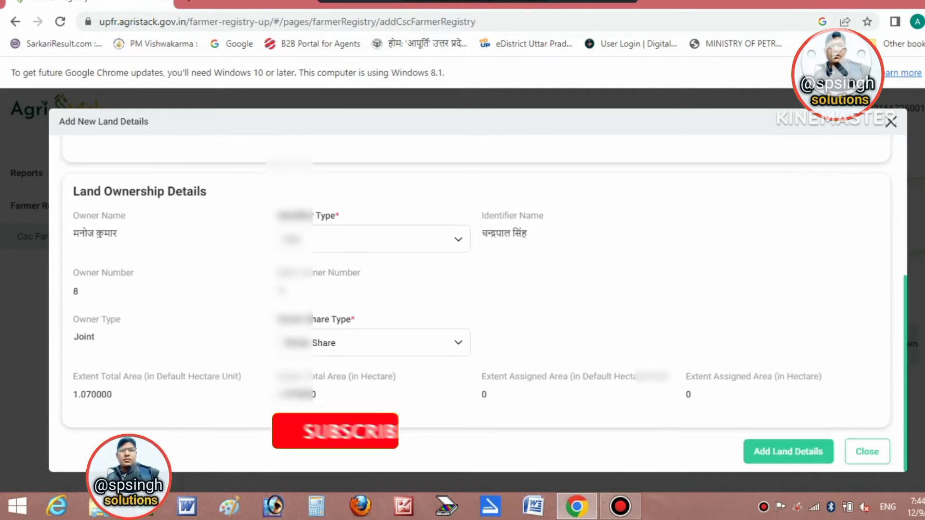
click(788, 451)
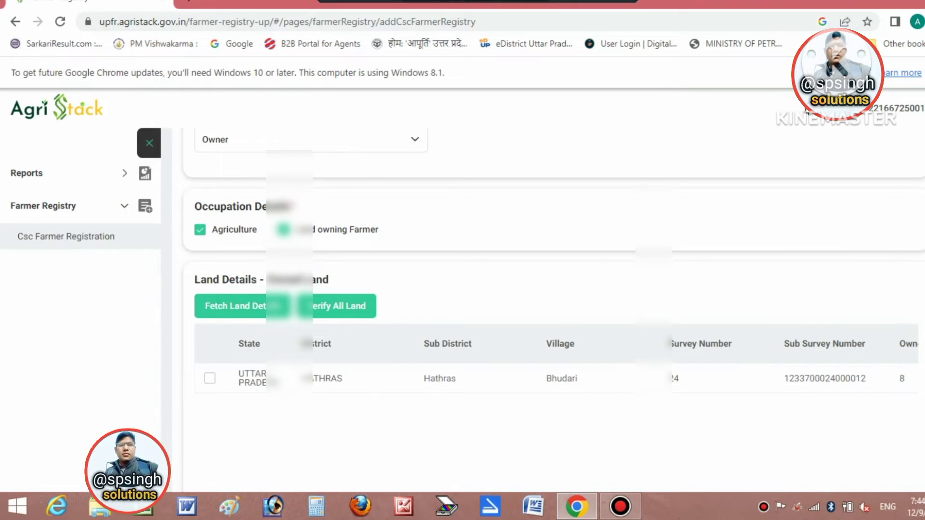
Fetch the remaining owned Bhudari plot to complete the three-plot list.
scroll(549, 289, down, 2)
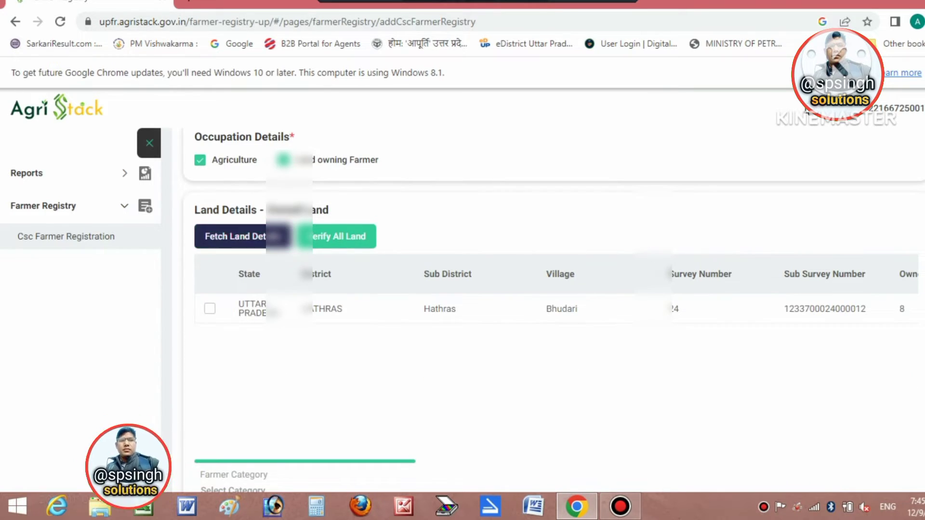
click(235, 236)
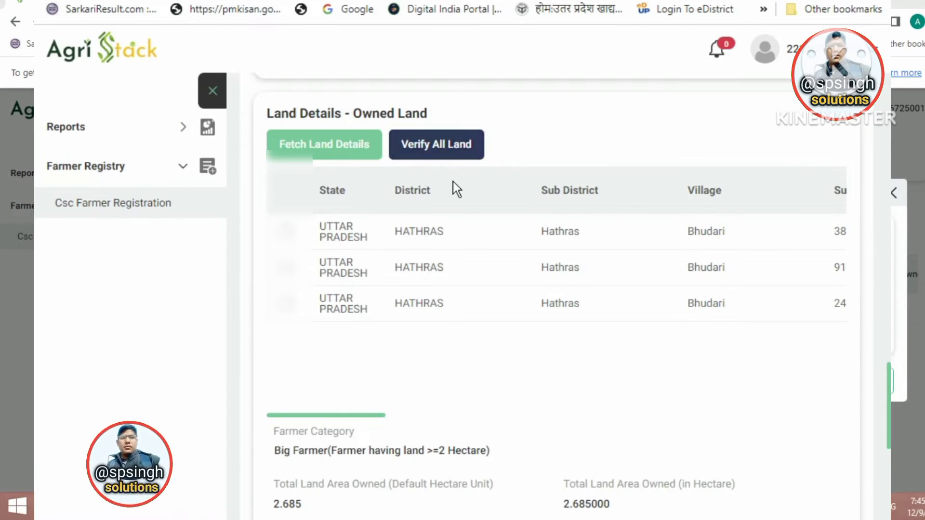
scroll(883, 389, down, 4)
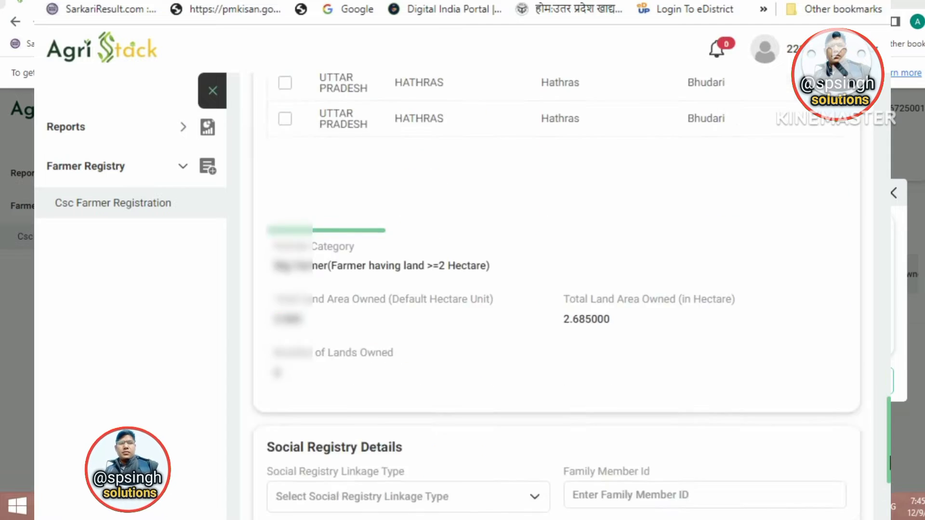
scroll(556, 289, down, 7)
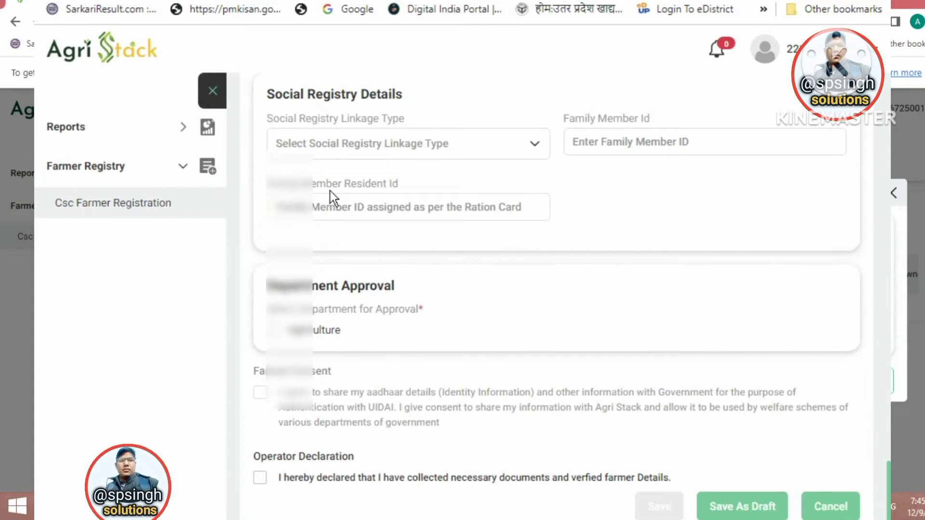
Set social registry linkage to PDS/Ration Card and enter the family member resident ID.
click(310, 147)
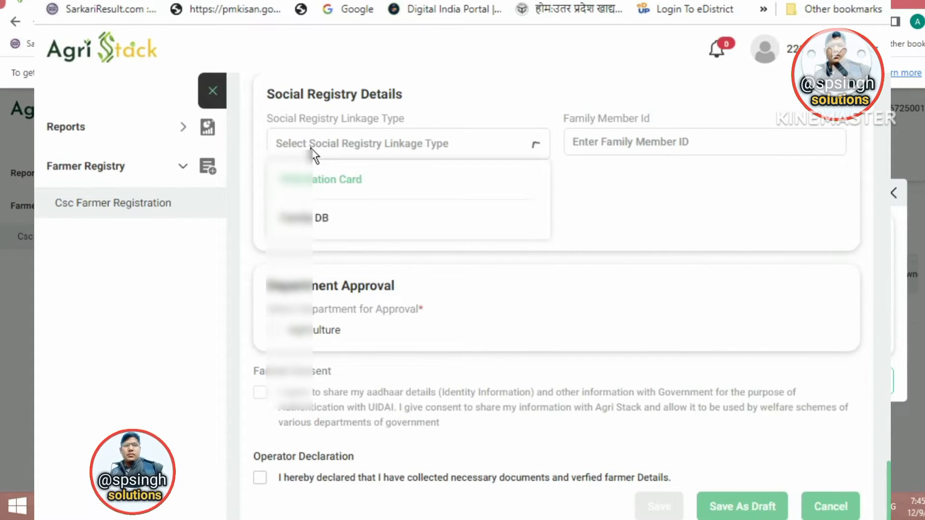
click(325, 182)
click(631, 144)
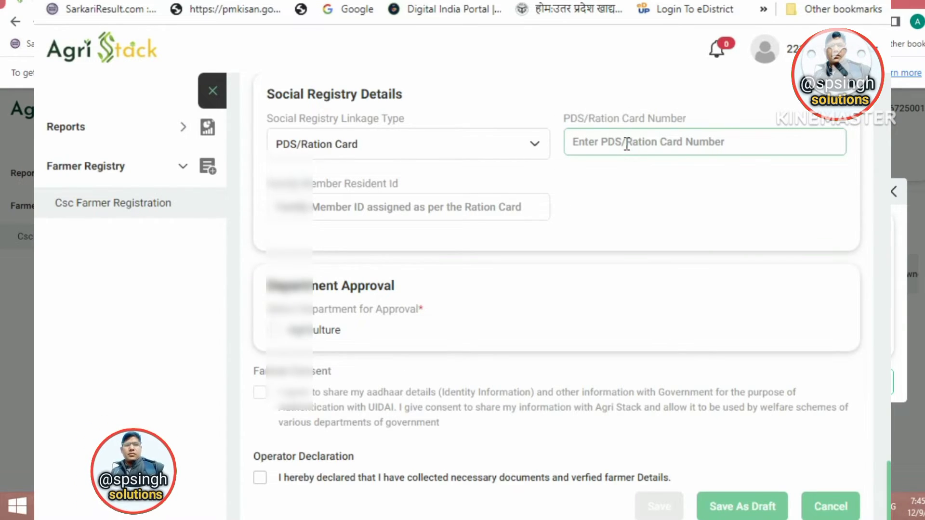
click(359, 209)
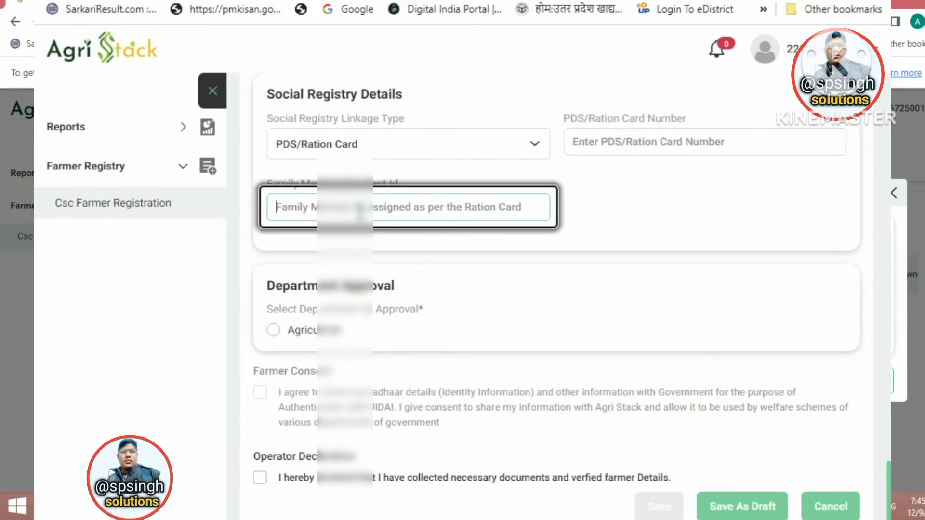
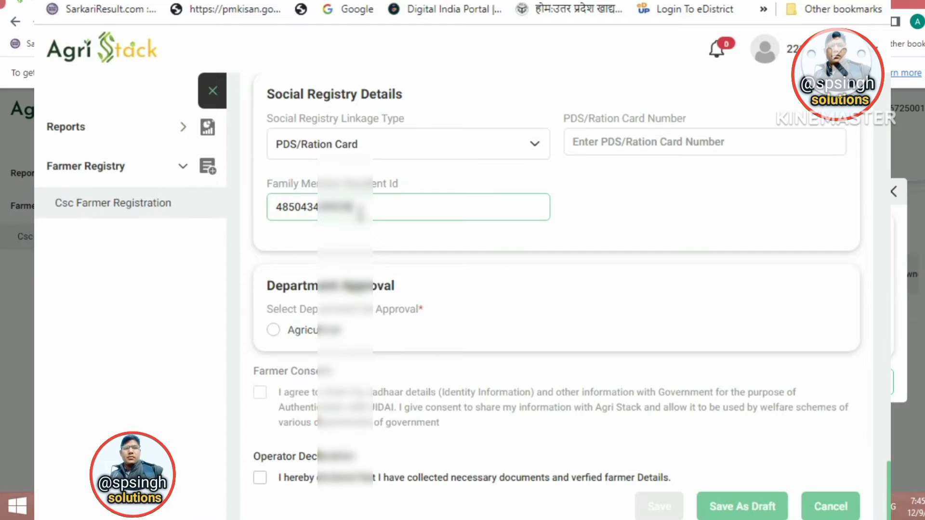
click(589, 255)
scroll(579, 256, up, 10)
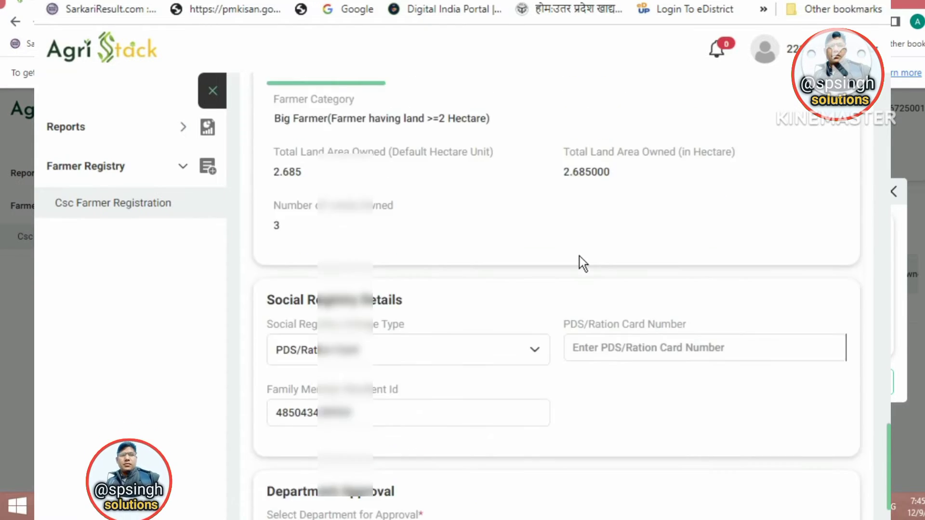
Run Verify All Land on the farmer's three listed plots.
scroll(580, 255, up, 7)
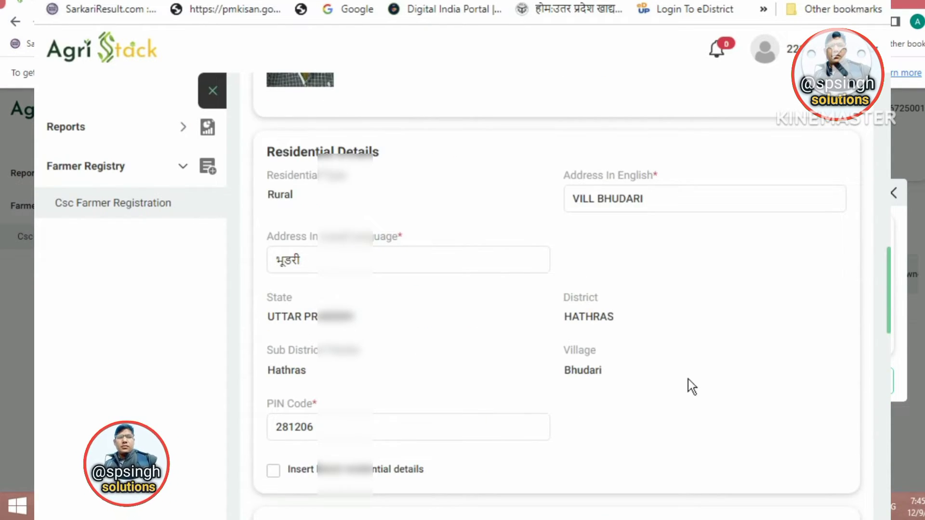
scroll(545, 361, down, 3)
scroll(472, 311, down, 5)
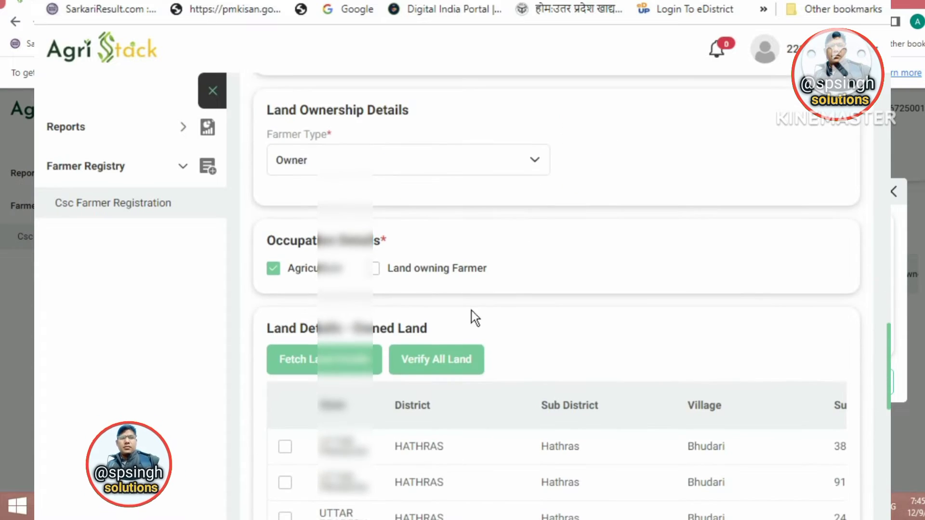
scroll(557, 298, up, 10)
scroll(548, 256, up, 2)
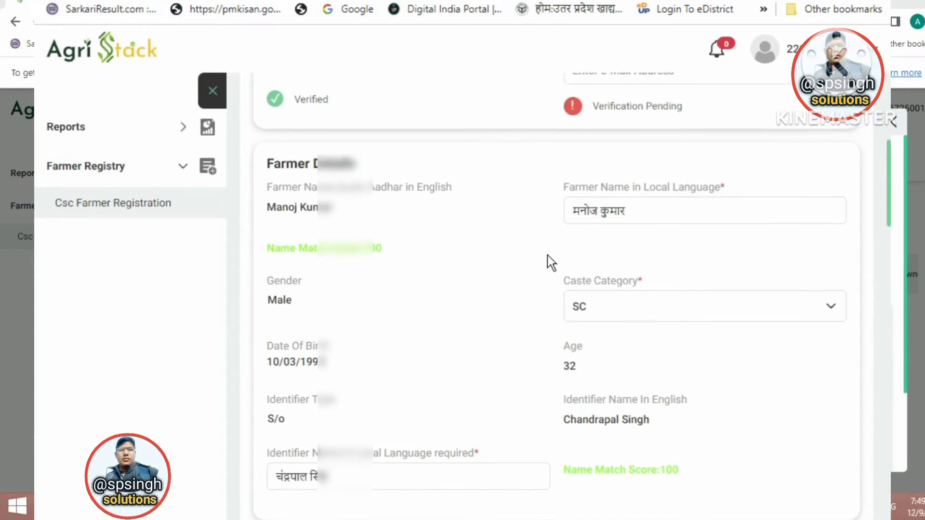
scroll(525, 253, down, 7)
scroll(525, 252, up, 6)
scroll(674, 225, up, 5)
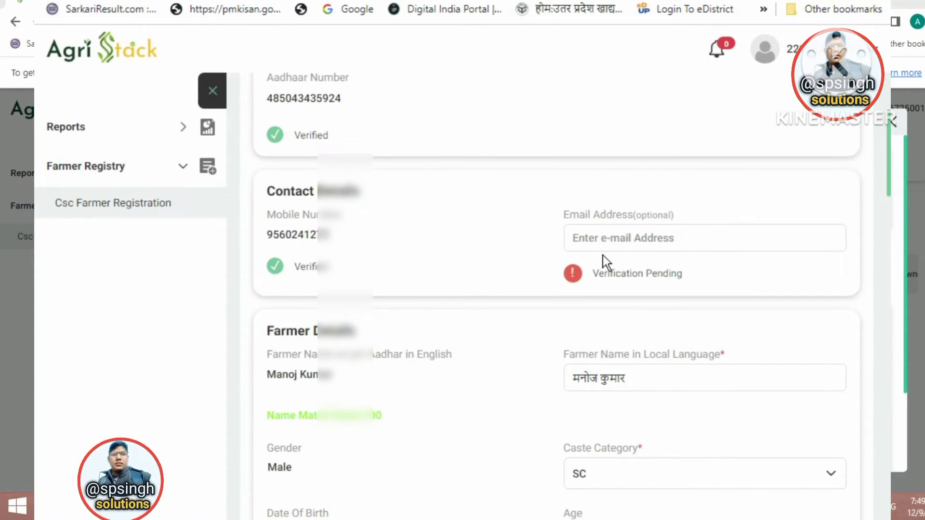
scroll(510, 289, down, 10)
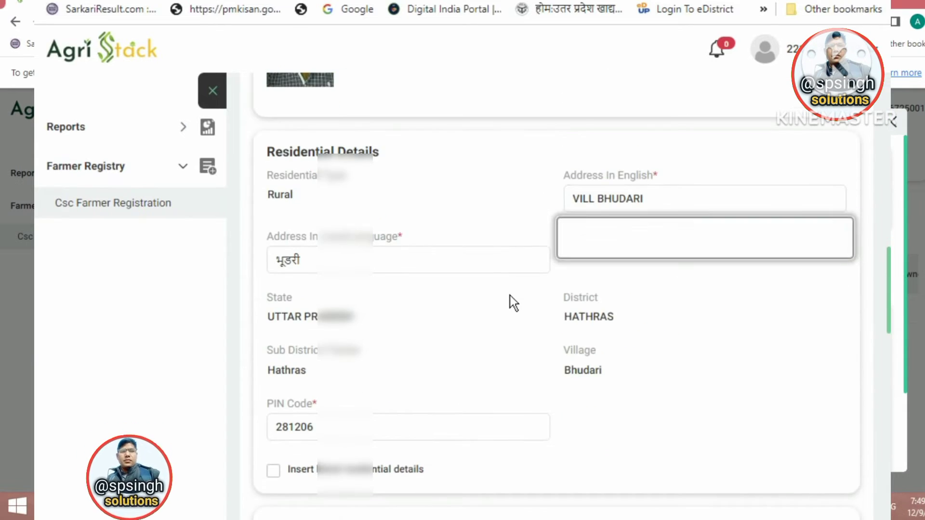
scroll(374, 316, down, 2)
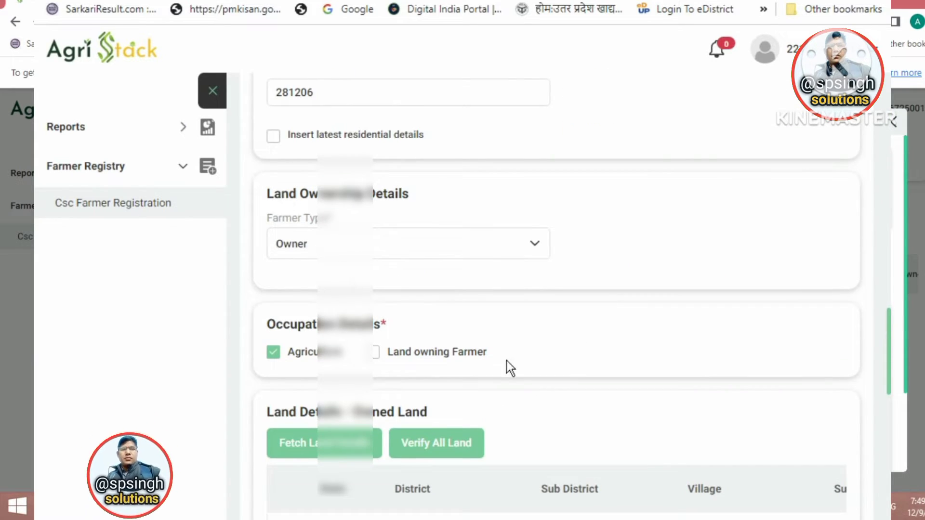
scroll(507, 367, down, 4)
click(375, 185)
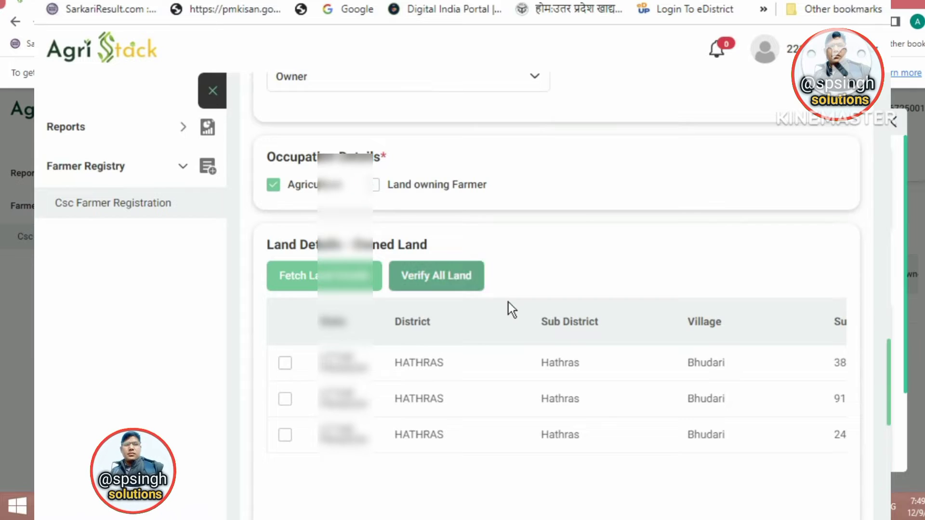
click(428, 289)
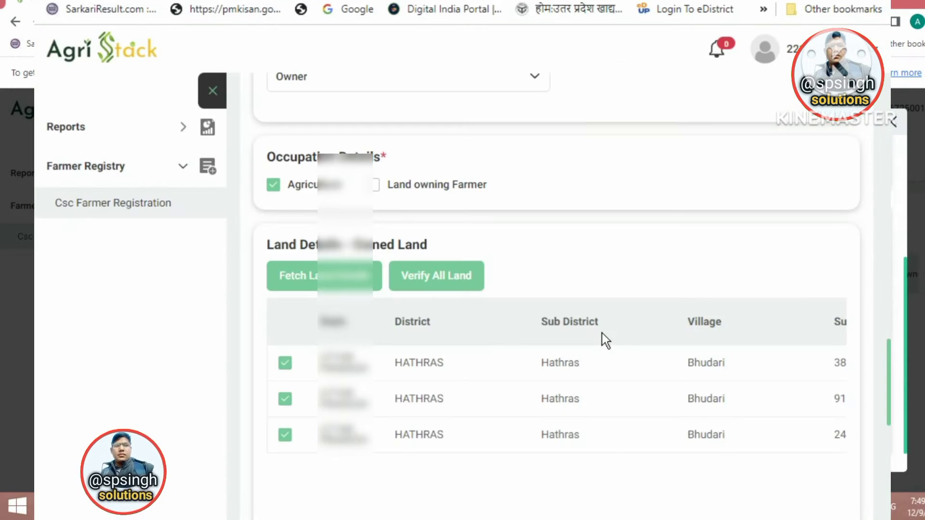
Check the verified plots, name match score 100, Big Farmer category and 2.685 hectares total.
scroll(360, 501, down, 6)
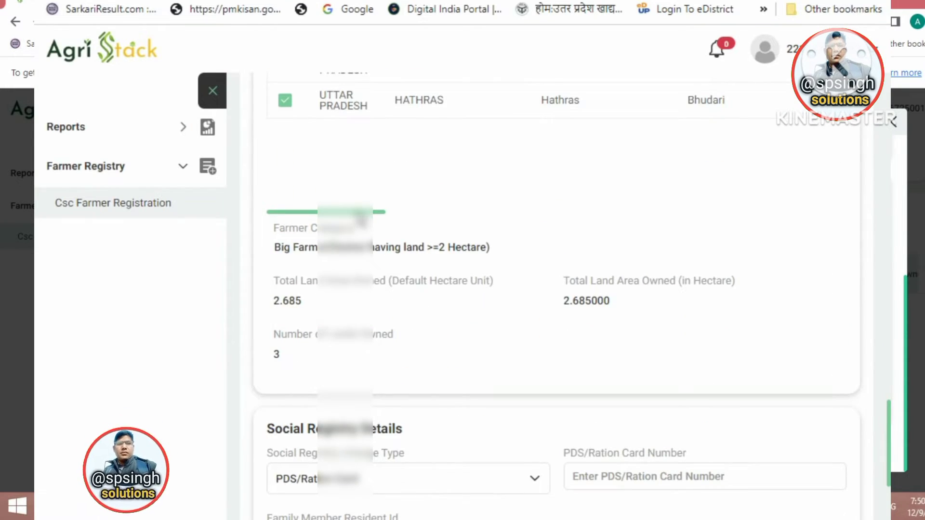
scroll(361, 215, down, 1)
drag(274, 196, 548, 214)
scroll(374, 323, up, 2)
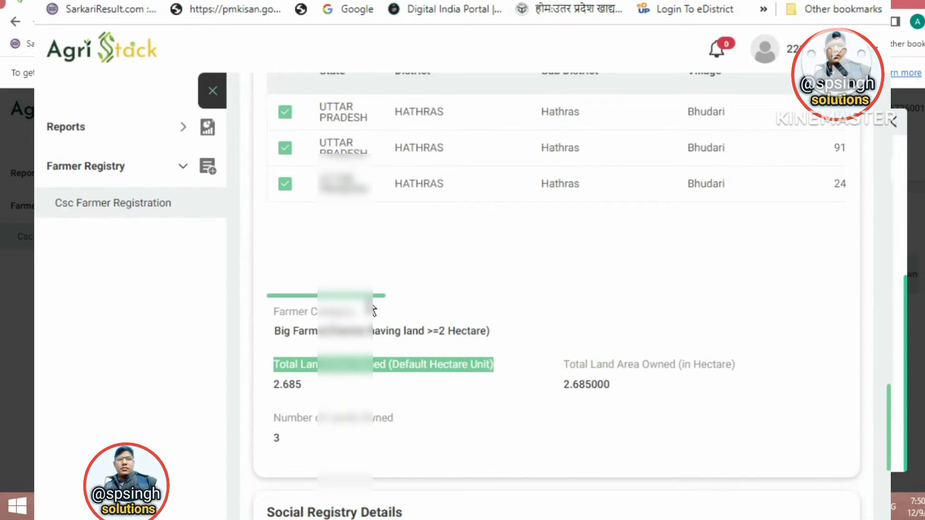
click(368, 303)
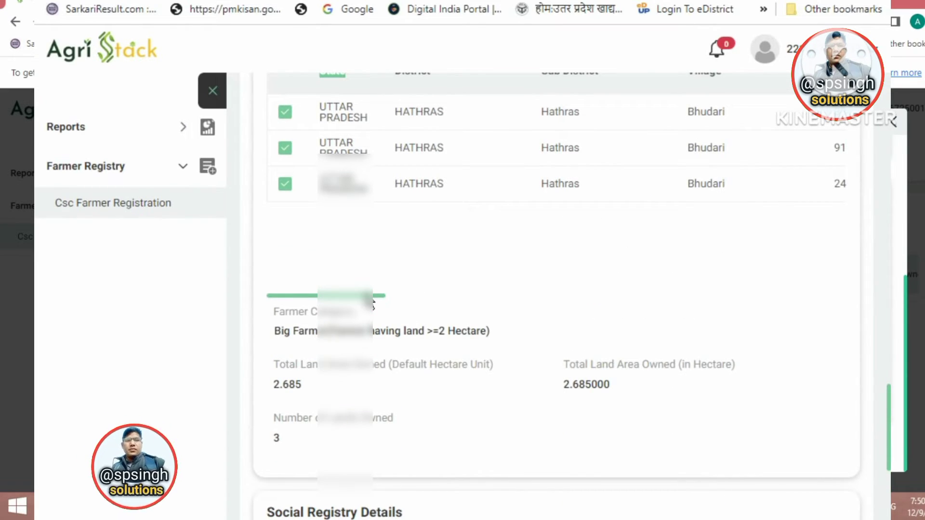
drag(373, 295, 790, 305)
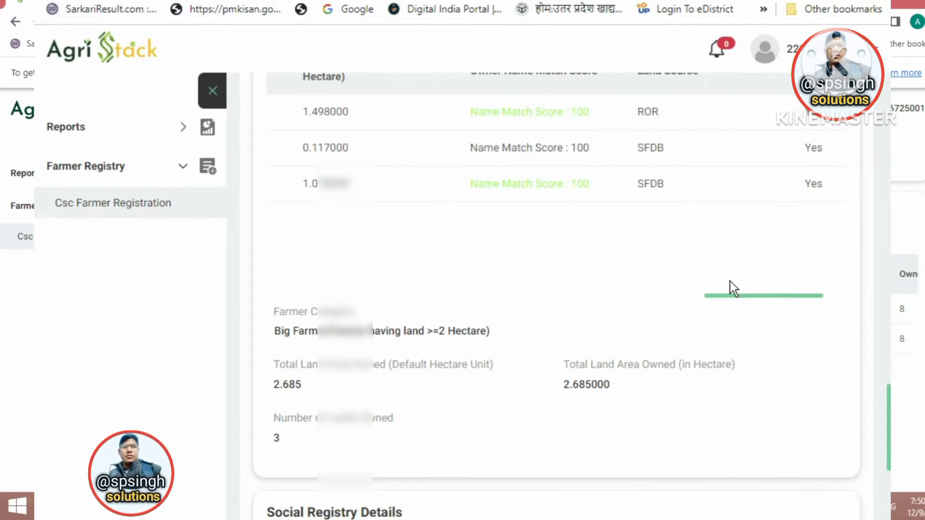
scroll(713, 309, up, 3)
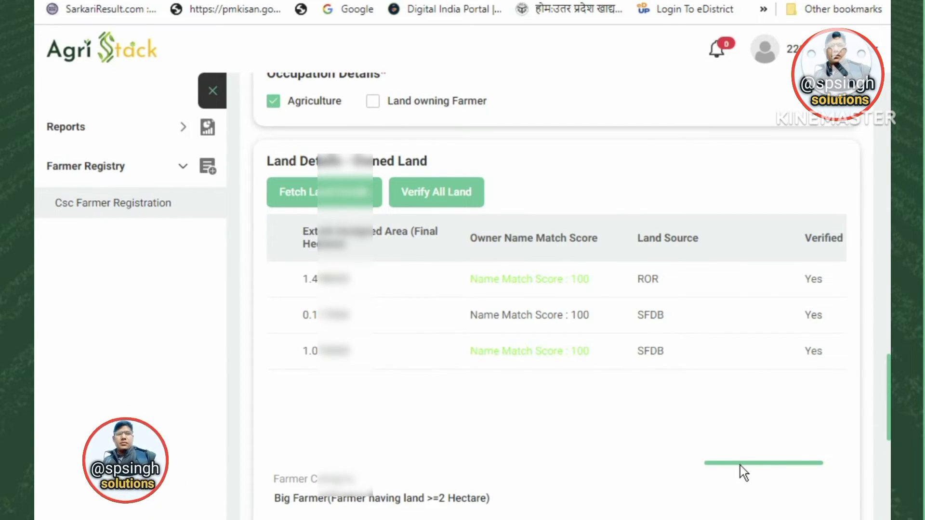
drag(710, 463, 288, 447)
scroll(433, 371, down, 5)
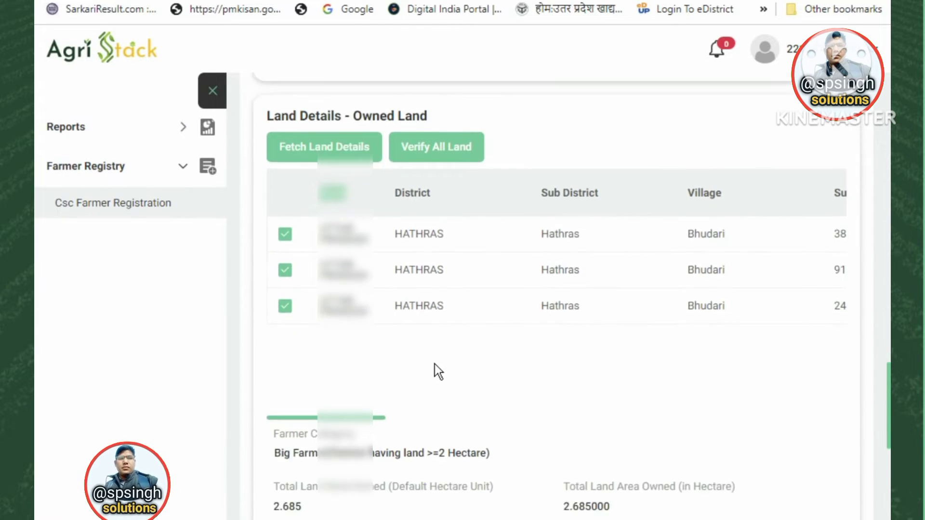
scroll(548, 361, up, 5)
scroll(553, 351, up, 10)
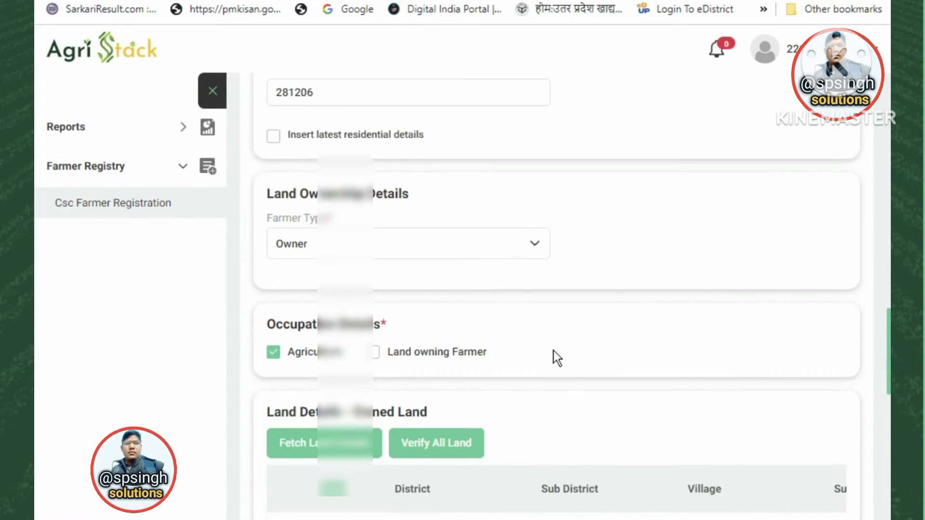
scroll(553, 350, down, 3)
scroll(553, 350, down, 12)
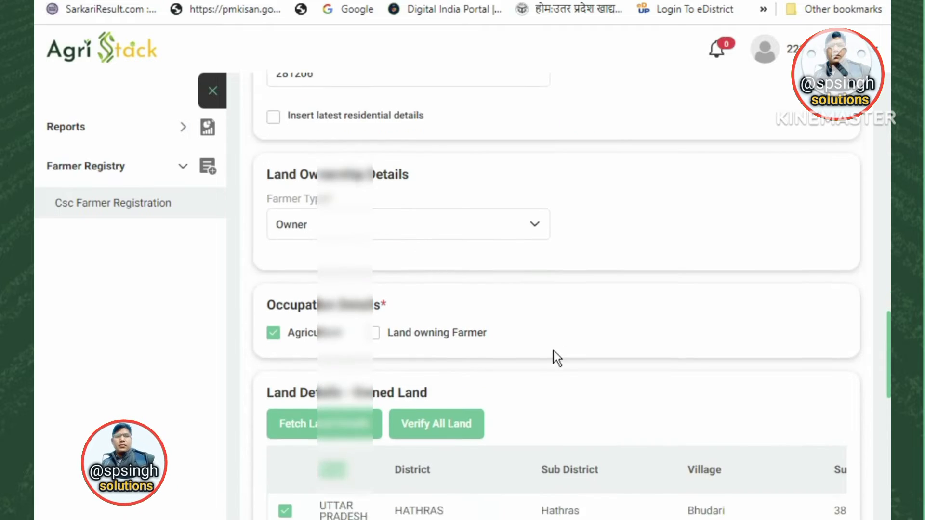
scroll(554, 351, down, 5)
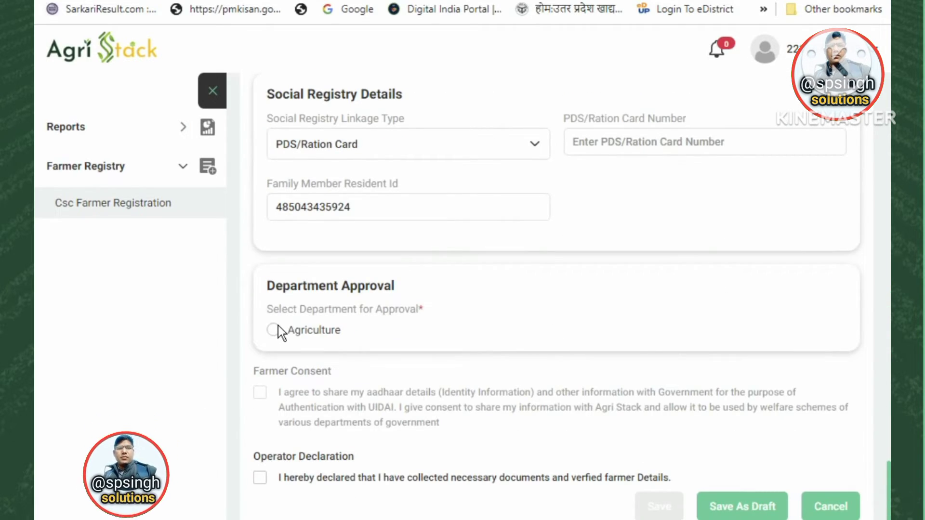
Choose Agriculture, tick Farmer Consent and Operator Declaration, and save the registration.
click(277, 329)
click(261, 393)
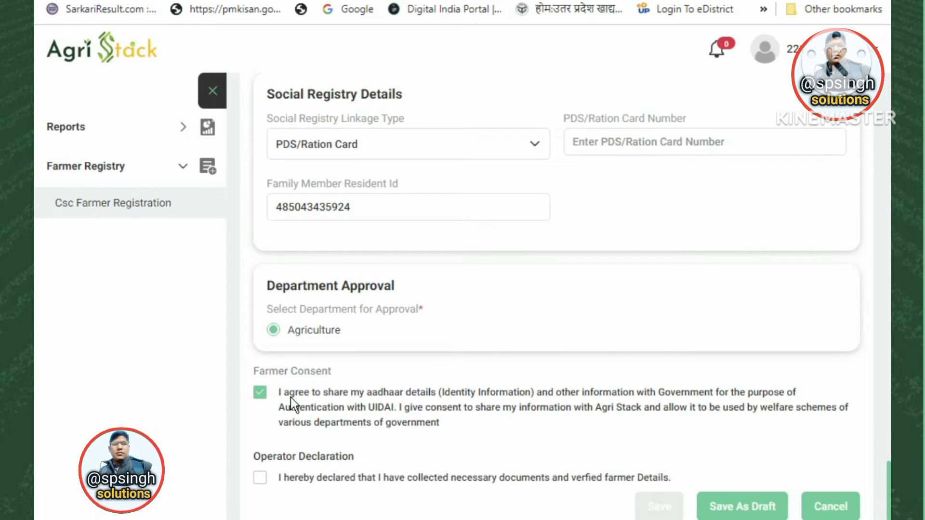
click(261, 478)
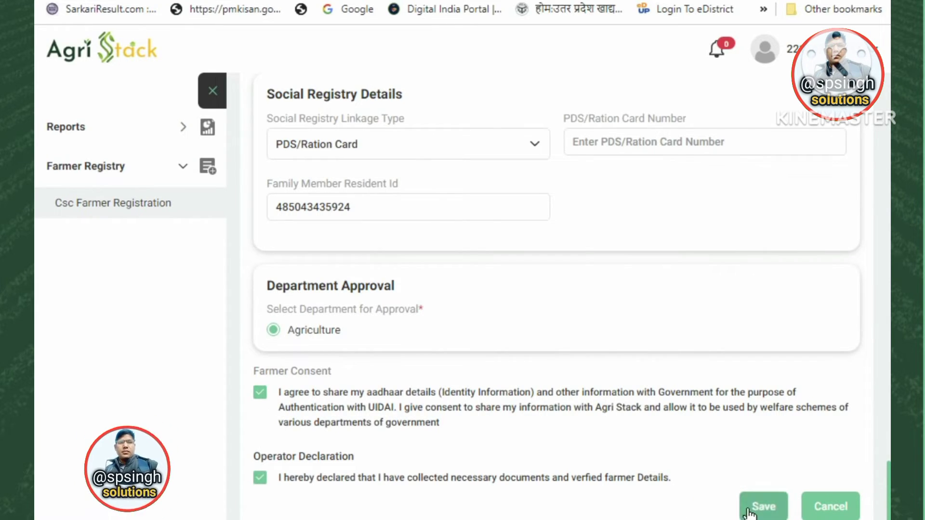
click(763, 507)
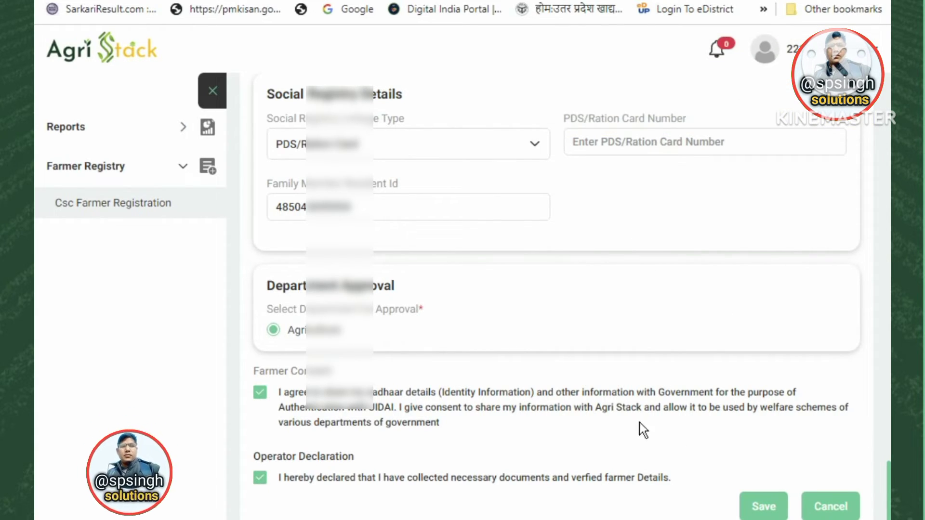
Scroll through the whole registration form to review it down to Occupation Details.
scroll(575, 316, up, 10)
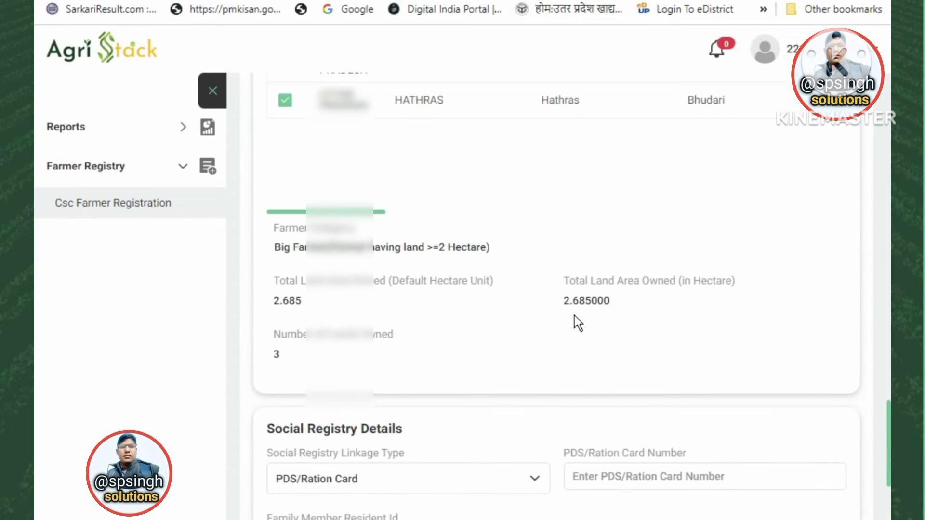
scroll(574, 316, up, 8)
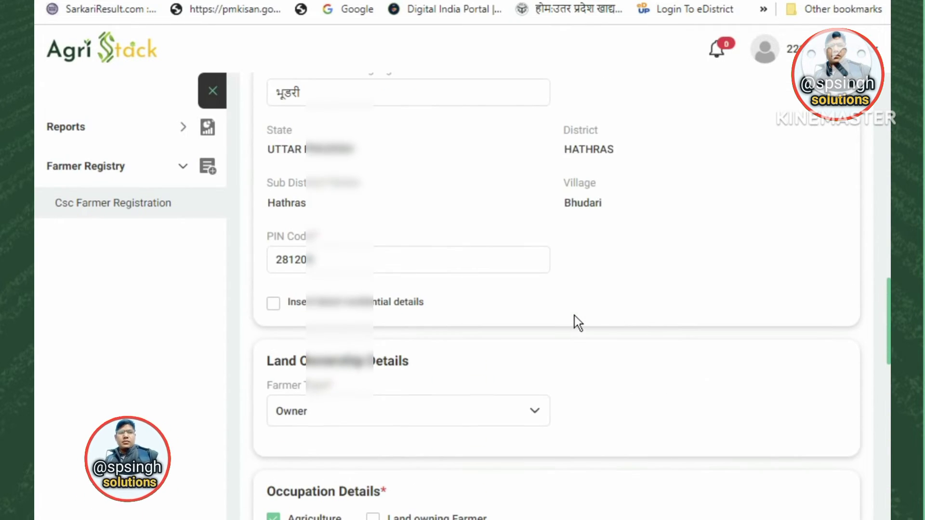
scroll(574, 316, up, 10)
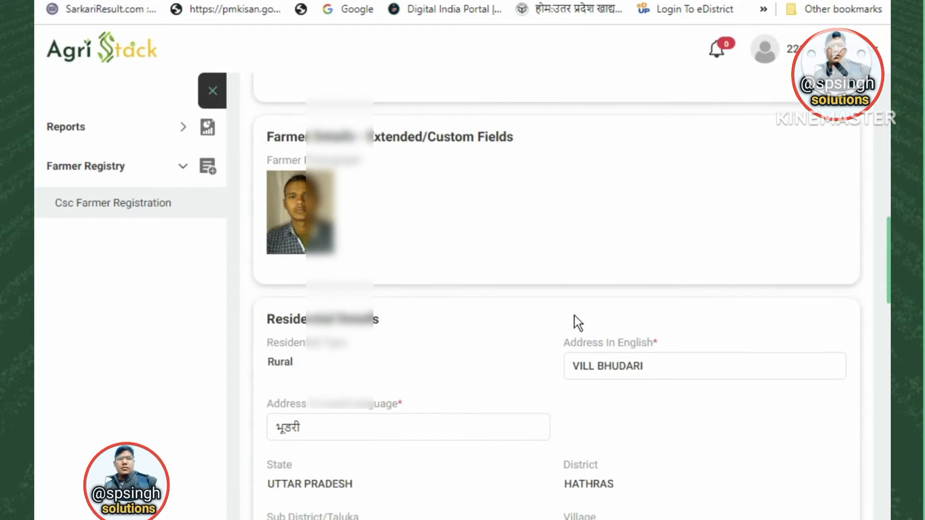
scroll(574, 316, up, 5)
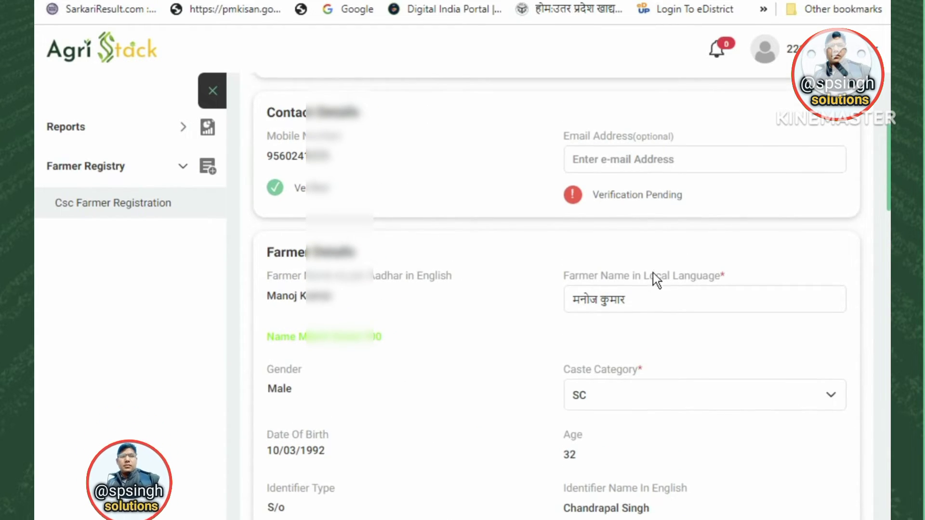
scroll(653, 273, up, 3)
scroll(522, 277, up, 2)
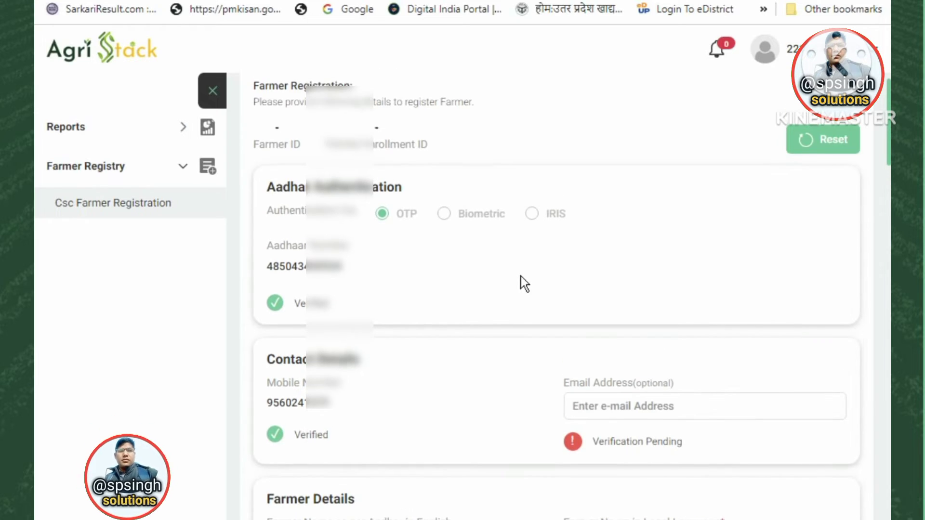
scroll(521, 276, down, 10)
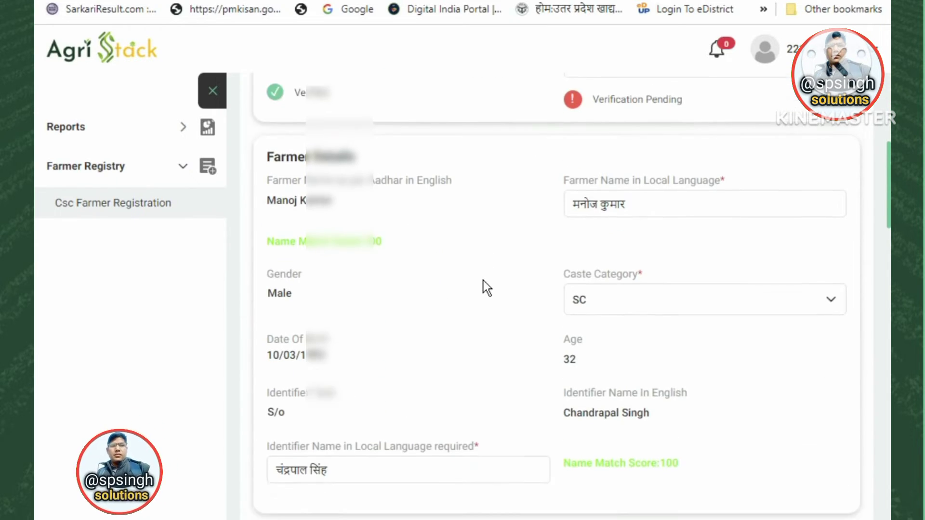
scroll(484, 284, down, 8)
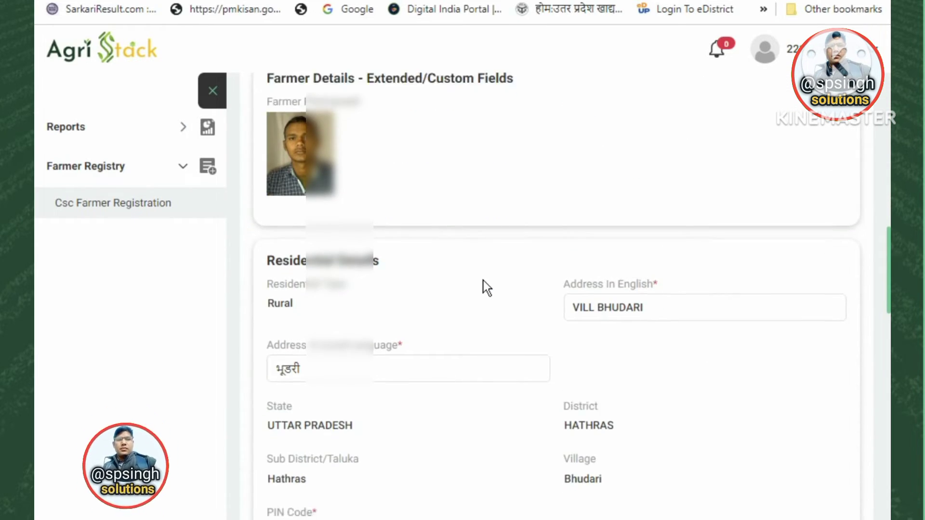
scroll(454, 290, down, 6)
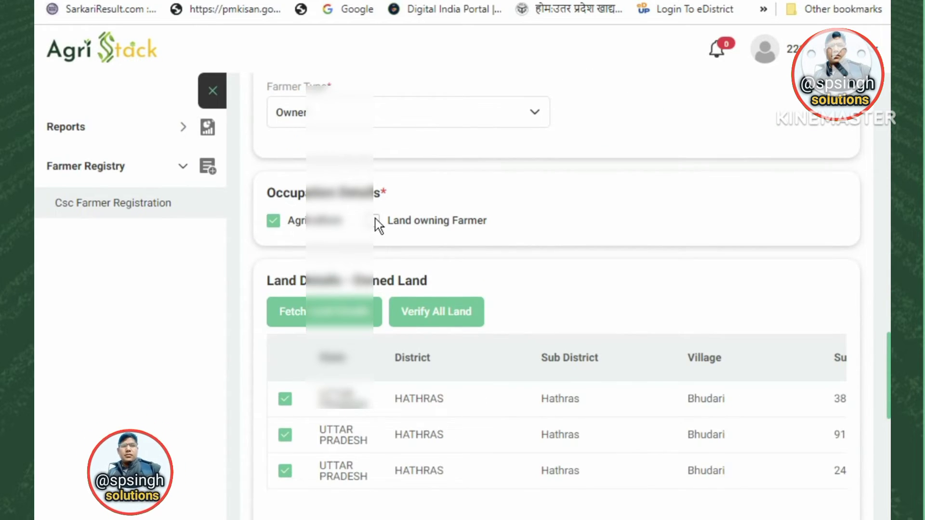
scroll(422, 312, down, 3)
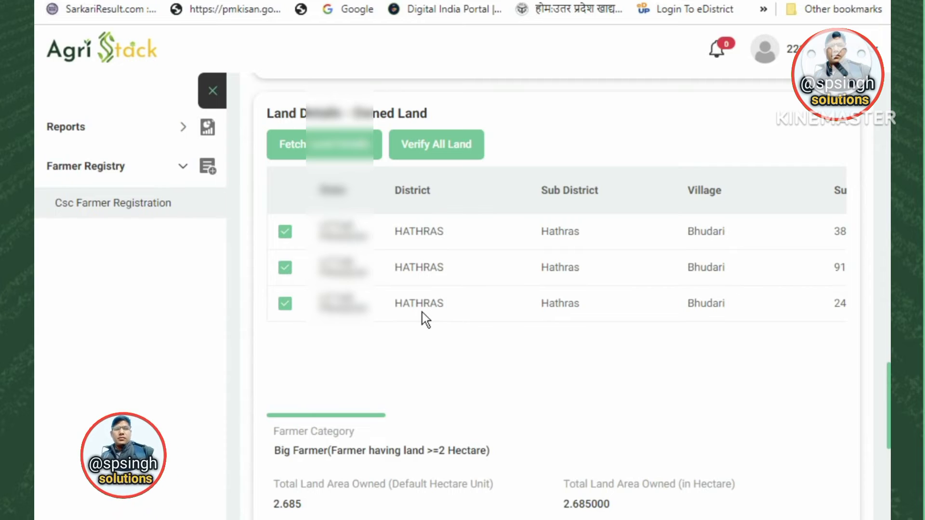
scroll(422, 312, down, 10)
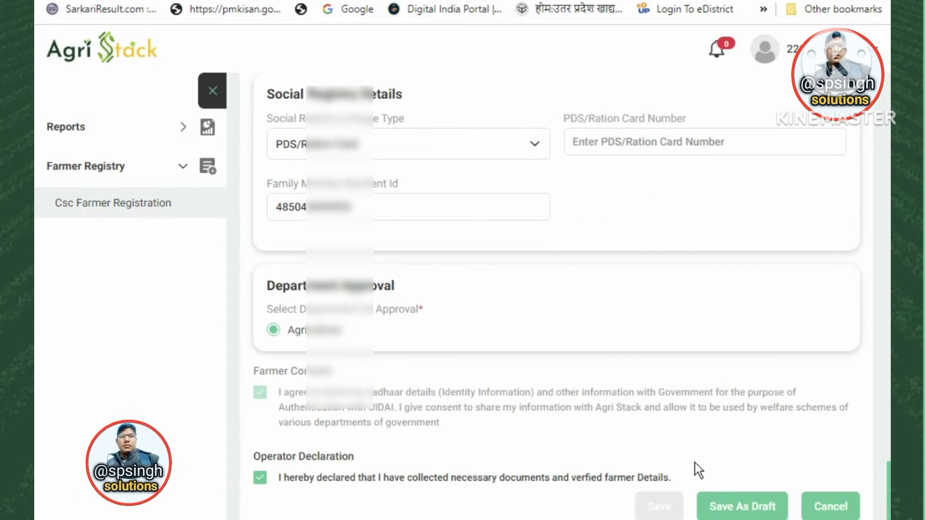
scroll(428, 365, up, 4)
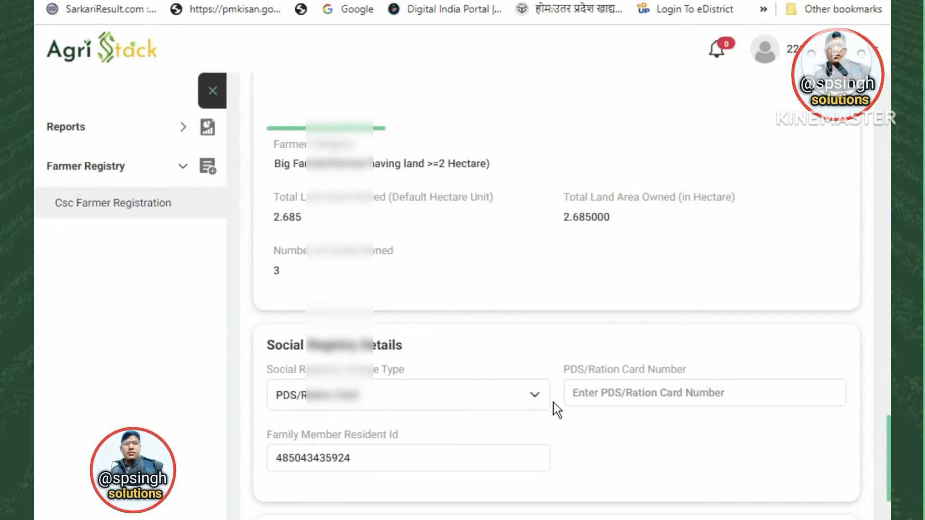
scroll(451, 417, up, 5)
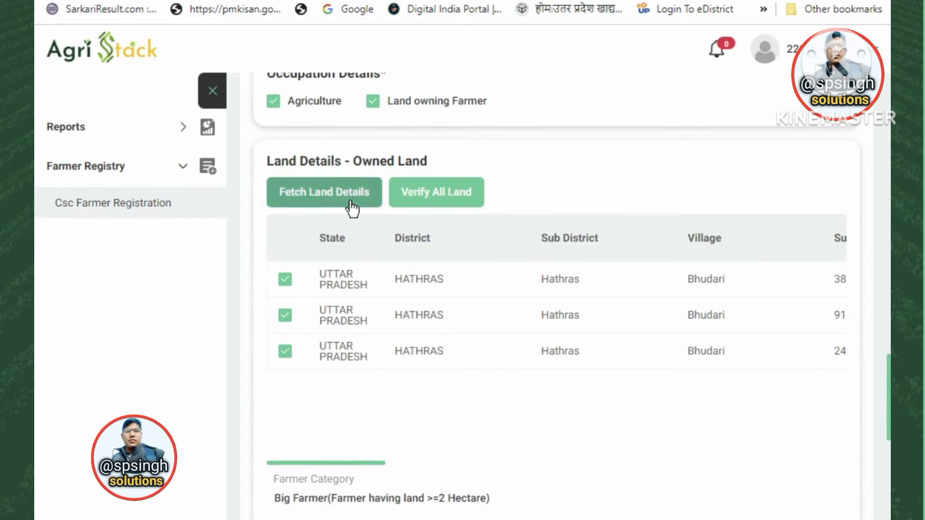
Re-verify all land, approve under Agriculture, and proceed to OTP-based e-signing.
click(441, 200)
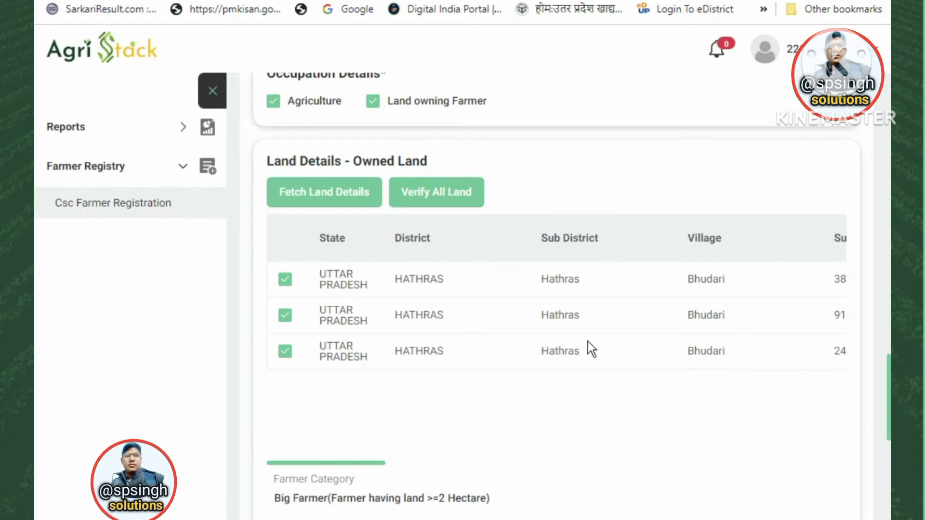
scroll(504, 346, down, 6)
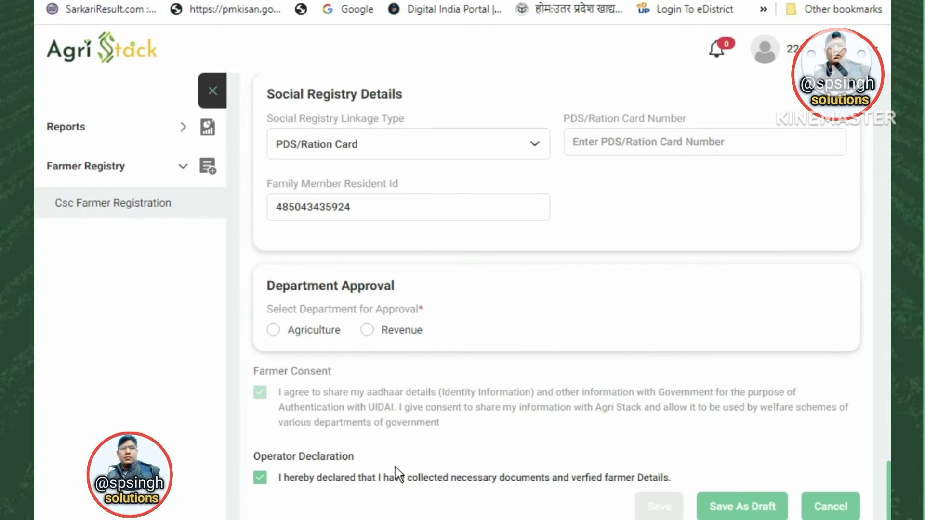
click(274, 330)
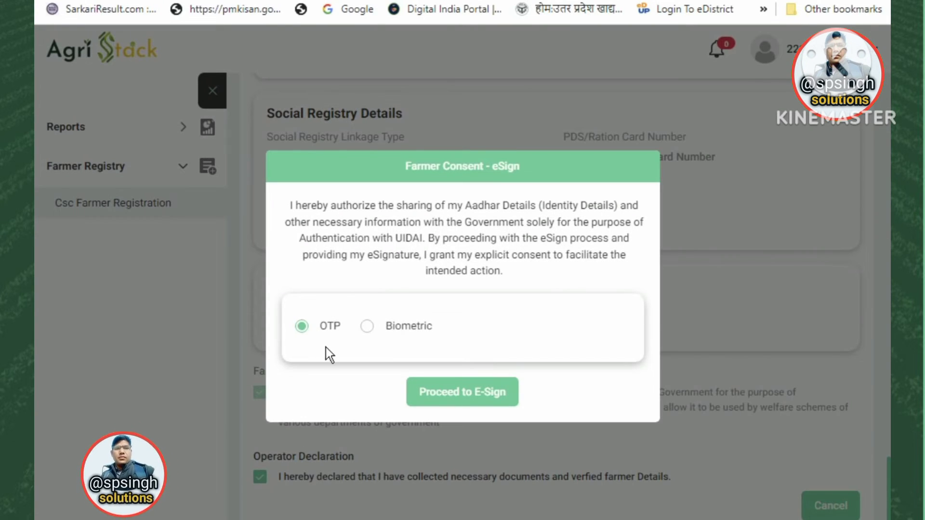
click(454, 396)
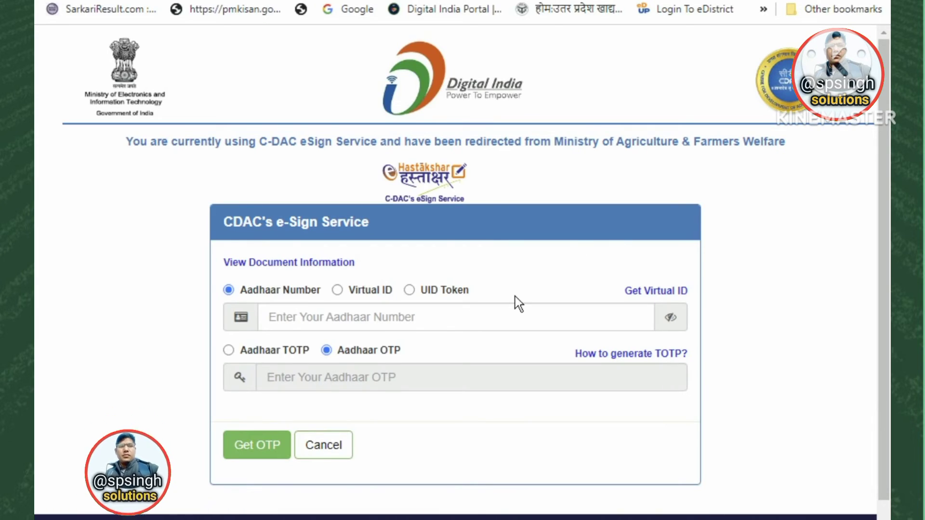
Enter the farmer's Aadhaar number, dismiss autofill suggestions, and request the eSign OTP.
click(407, 317)
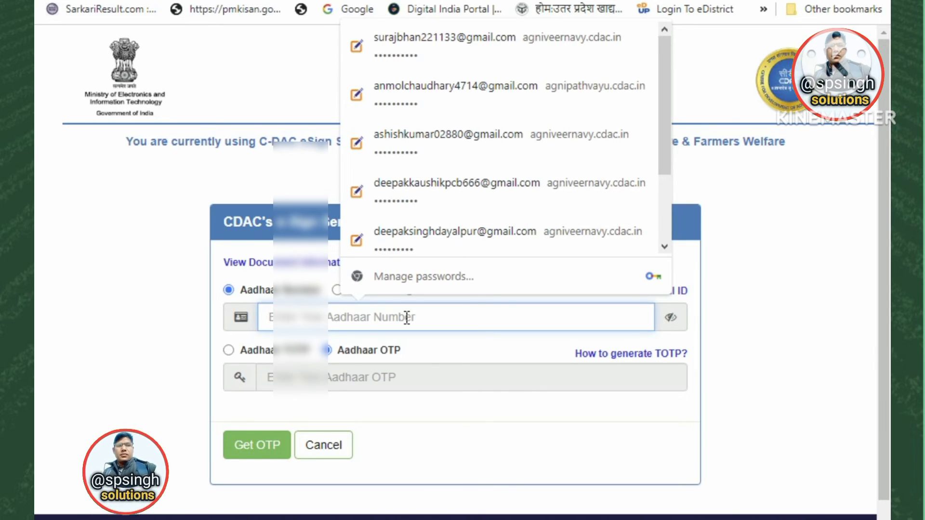
text(••••)
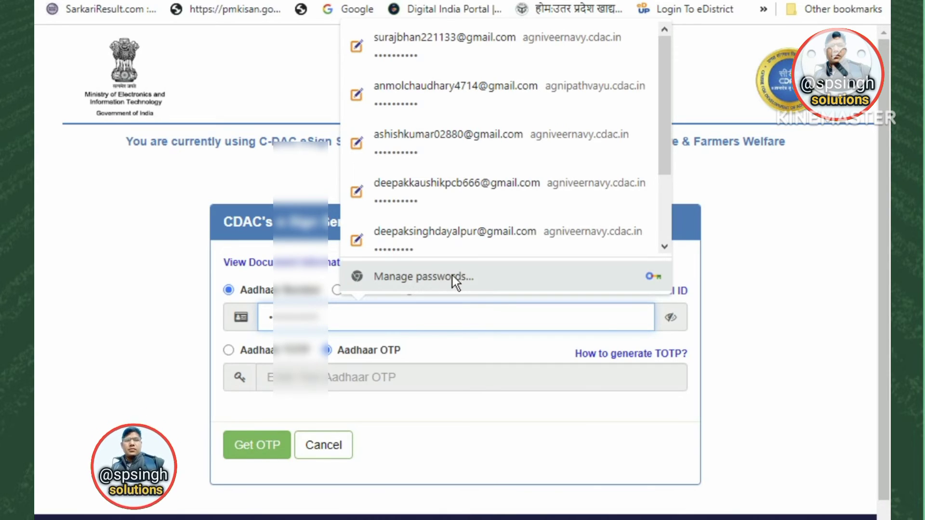
click(404, 418)
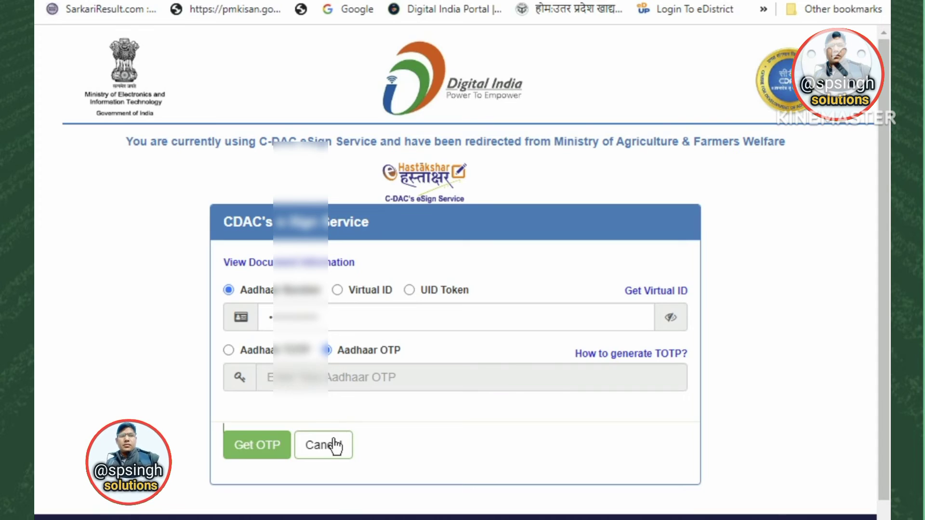
click(268, 445)
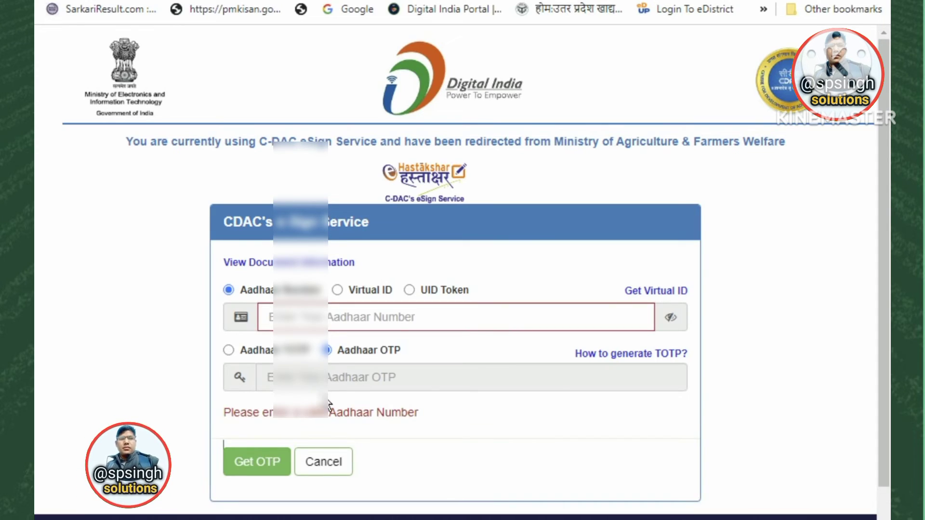
click(286, 318)
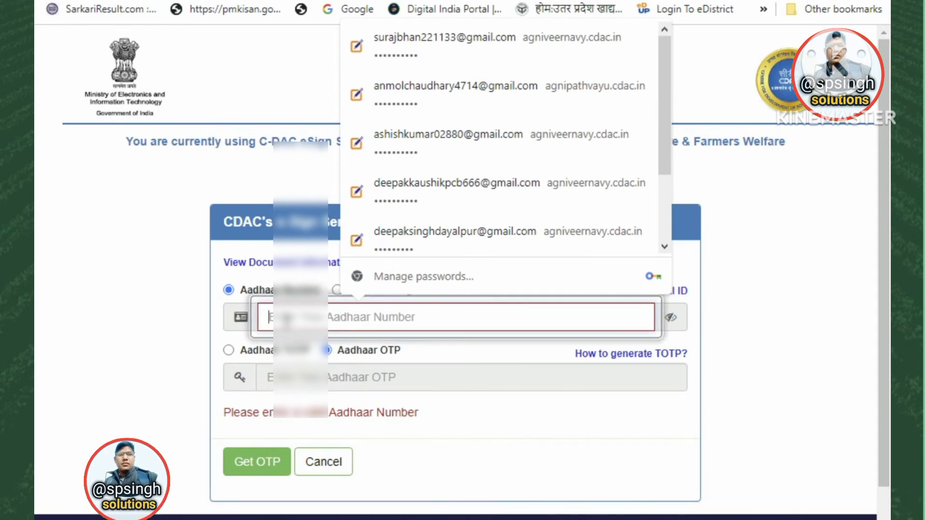
text(••)
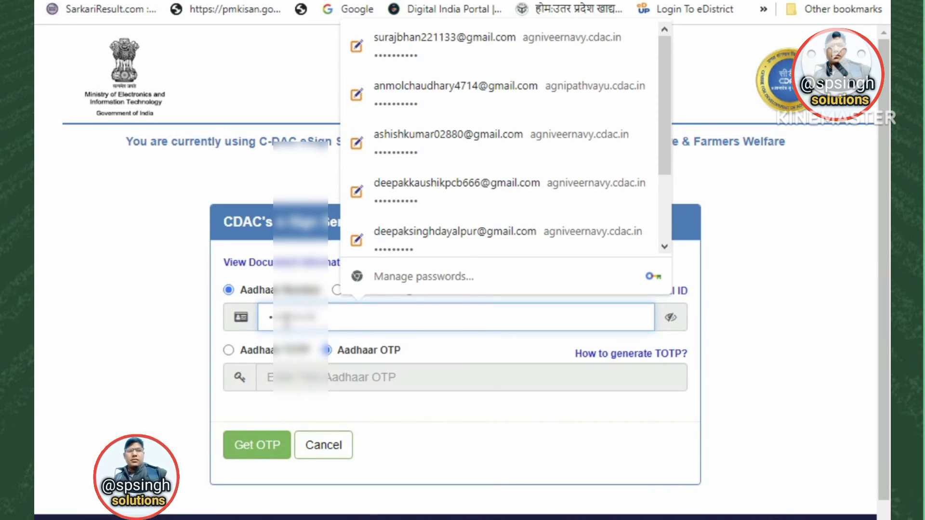
click(499, 427)
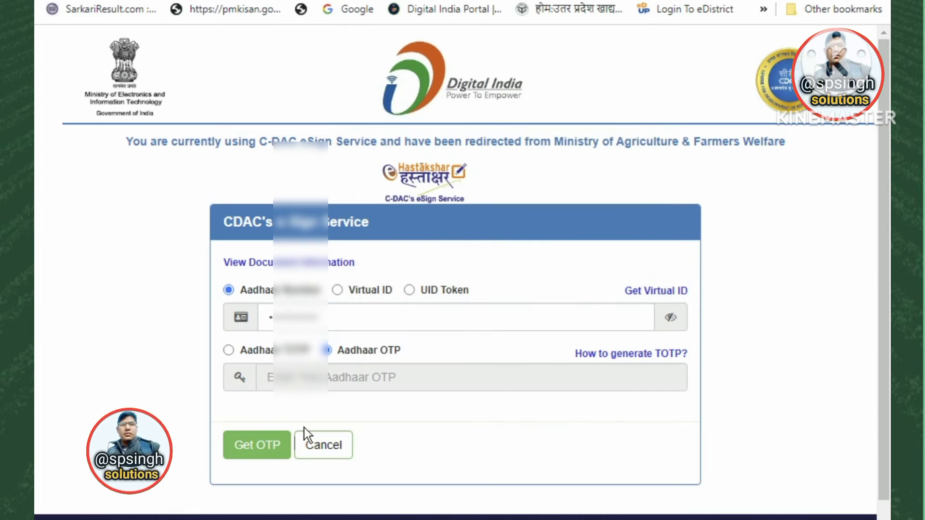
click(253, 443)
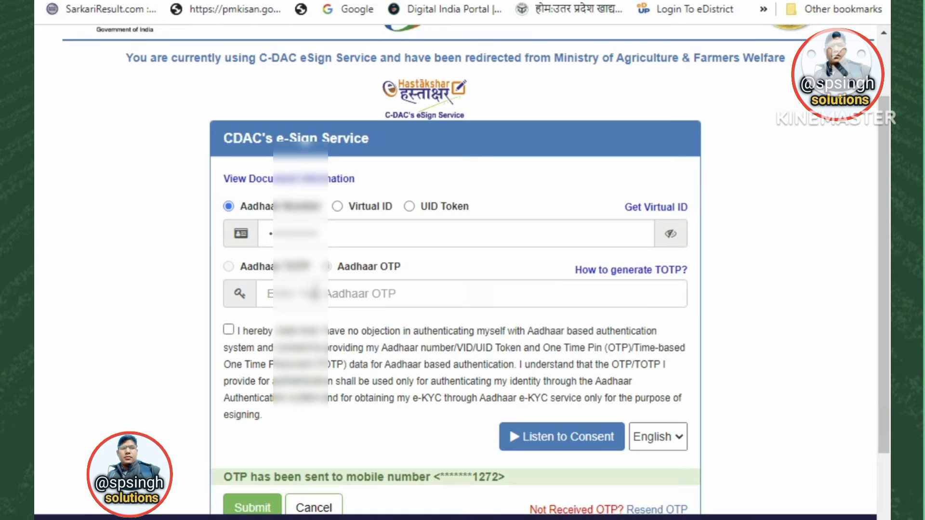
Enter the Aadhaar OTP, agree to the authentication consent, and submit the e-signature.
click(315, 293)
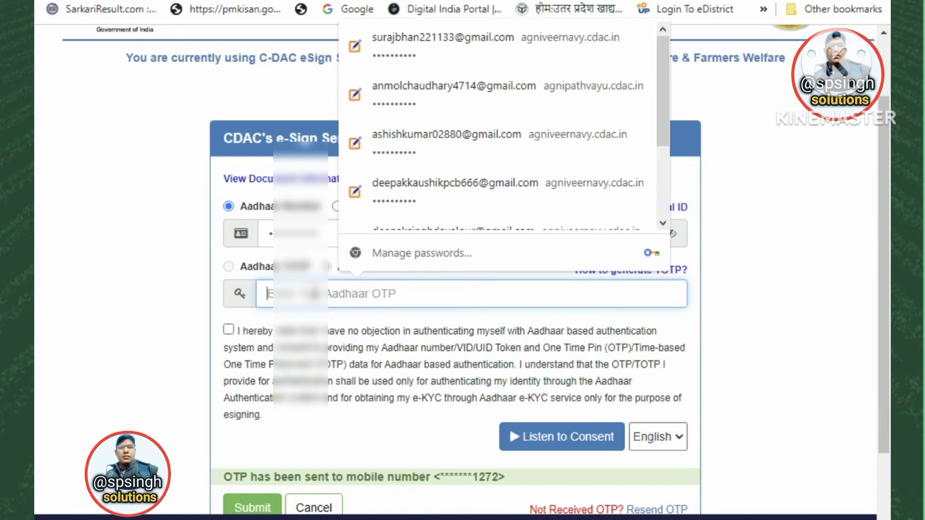
click(164, 238)
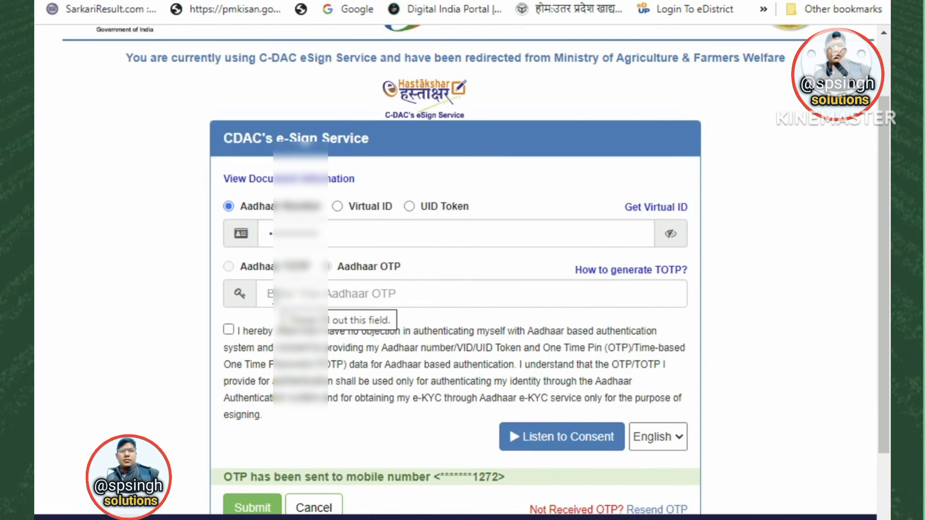
click(279, 296)
text(••)
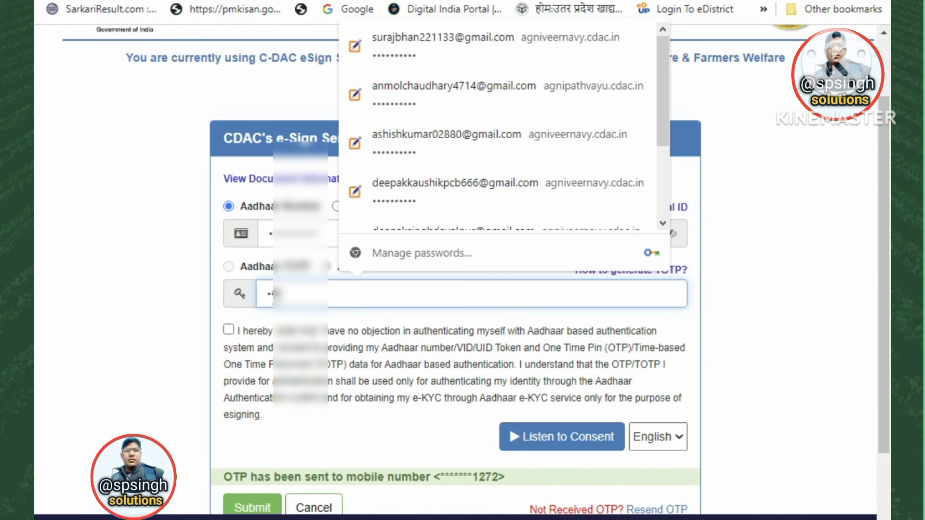
click(228, 329)
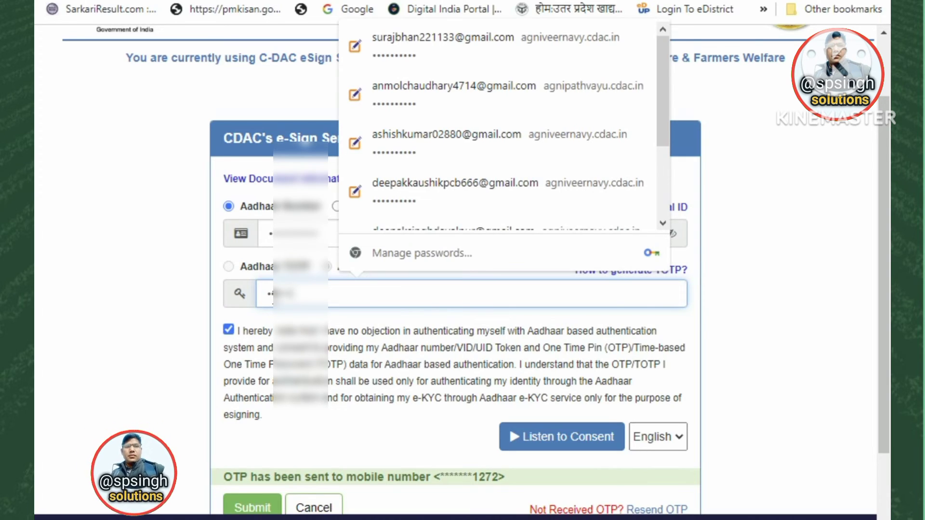
scroll(281, 431, down, 2)
scroll(412, 410, down, 1)
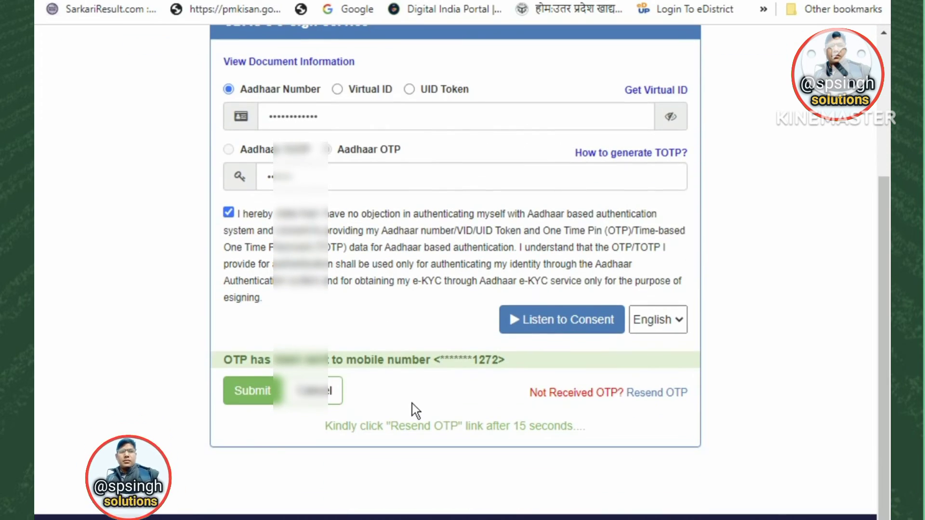
click(241, 390)
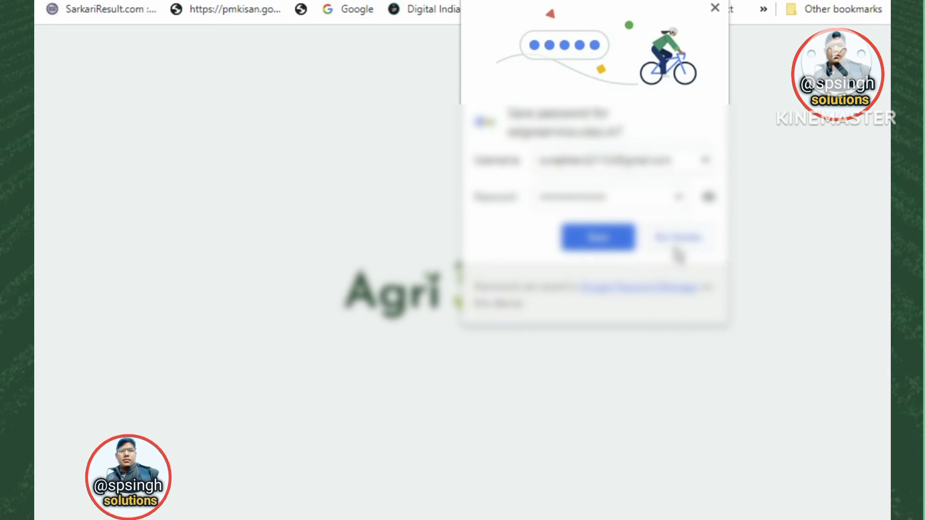
Decline saving the password, then pay ₹5.03 from the CSC wallet using the six-digit PIN.
click(676, 241)
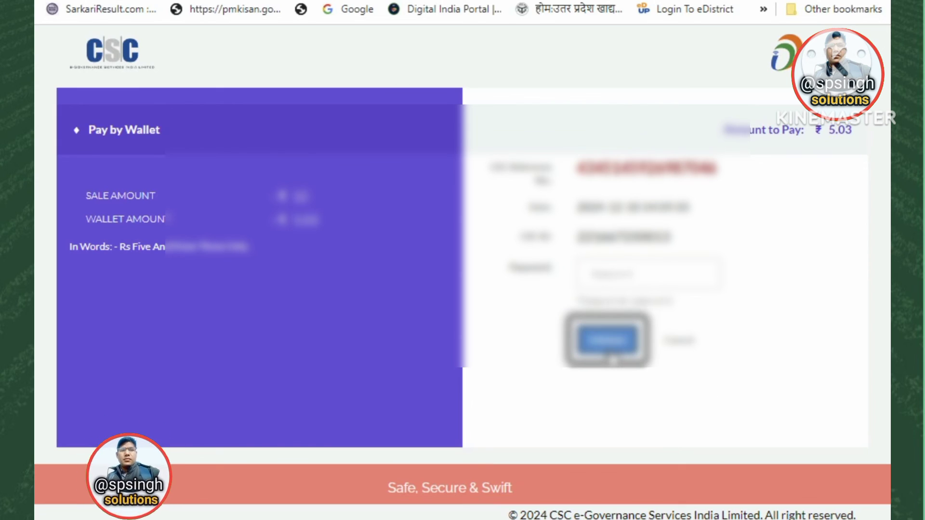
click(610, 352)
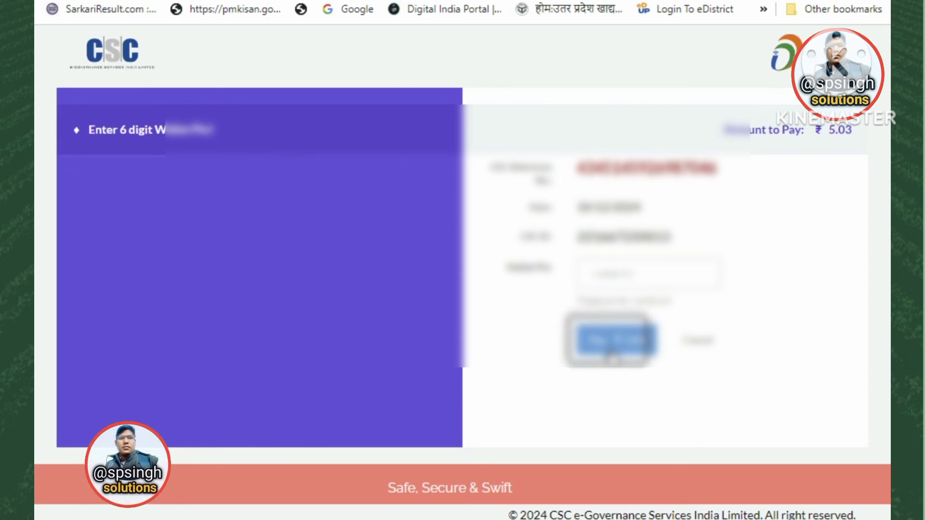
click(614, 275)
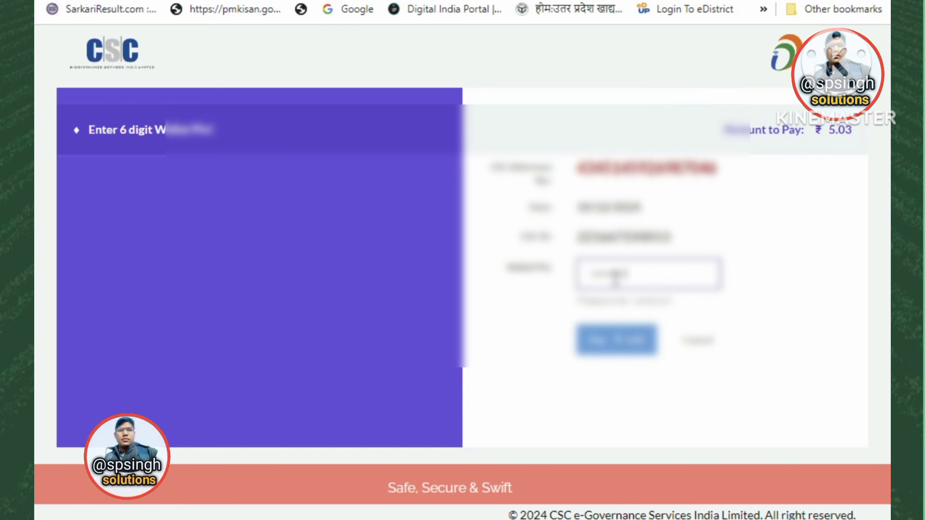
click(616, 339)
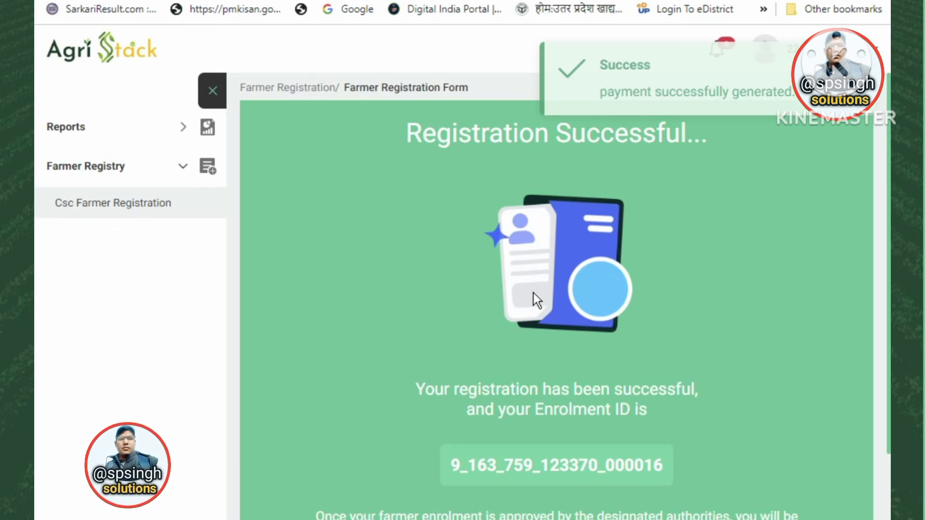
scroll(639, 360, down, 3)
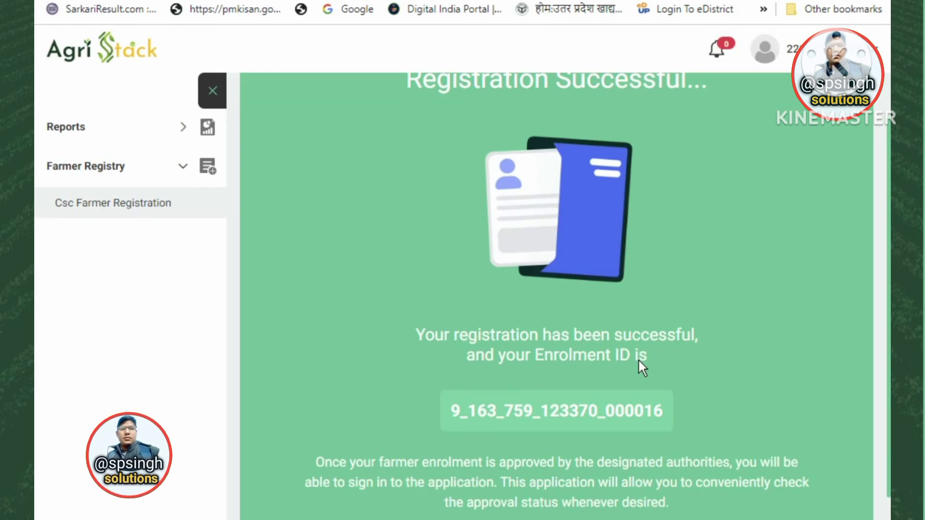
scroll(674, 337, up, 2)
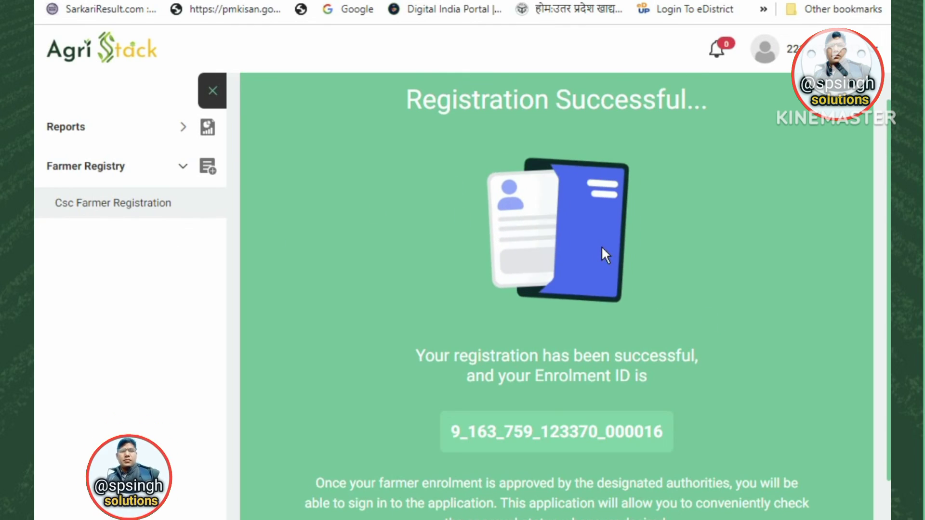
scroll(602, 253, down, 2)
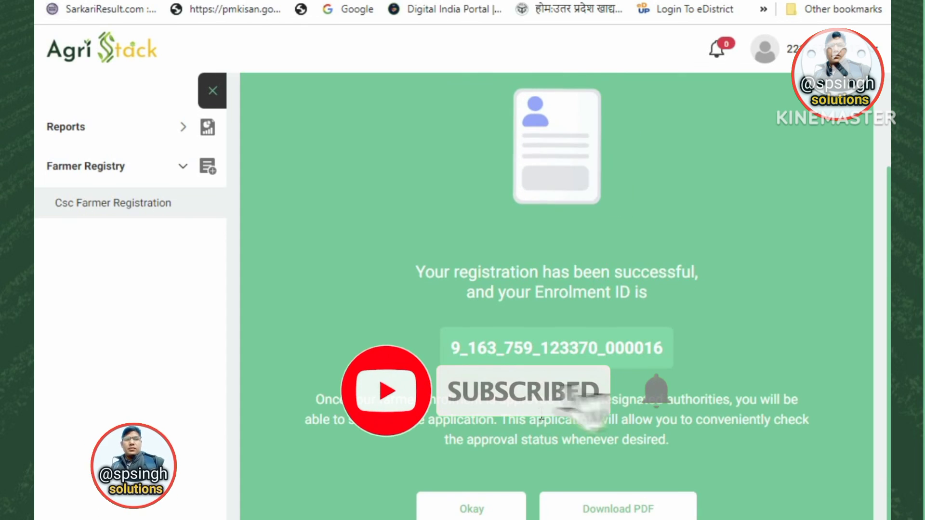
Generate the registration form PDF and select the Hewlett-Packard laser printer as destination.
click(618, 513)
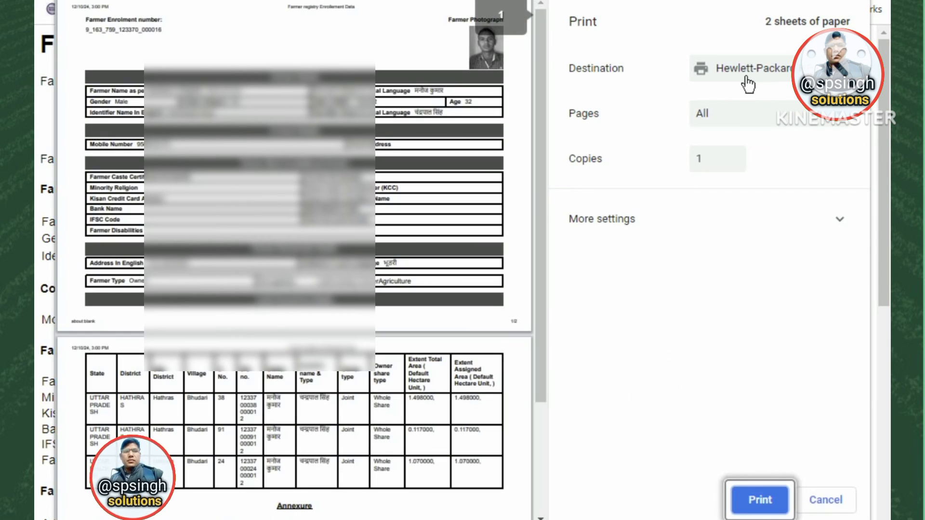
click(693, 79)
click(733, 89)
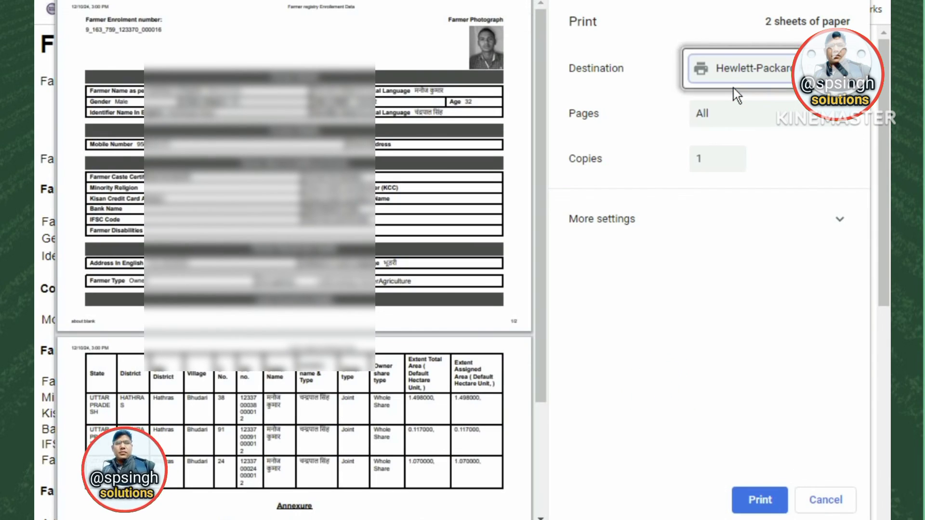
scroll(294, 261, down, 2)
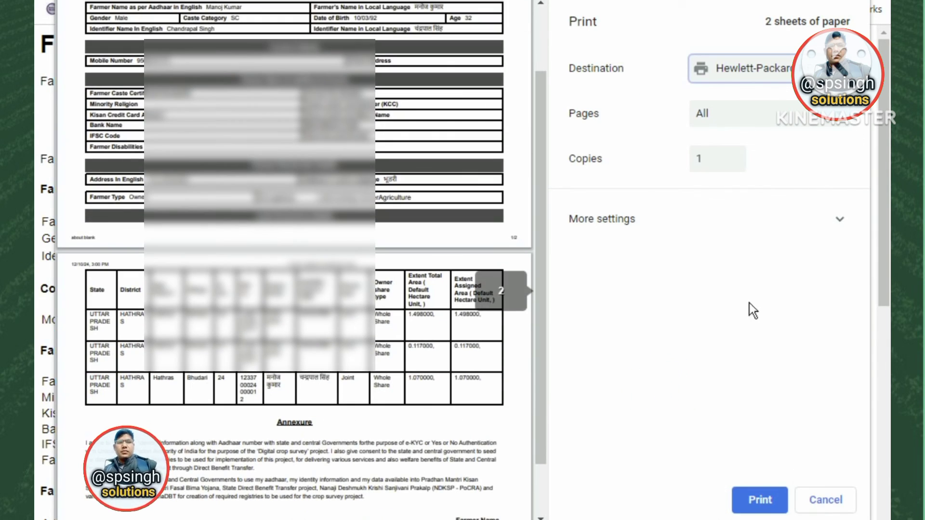
Check the additional print settings and print the farmer registration form.
click(704, 212)
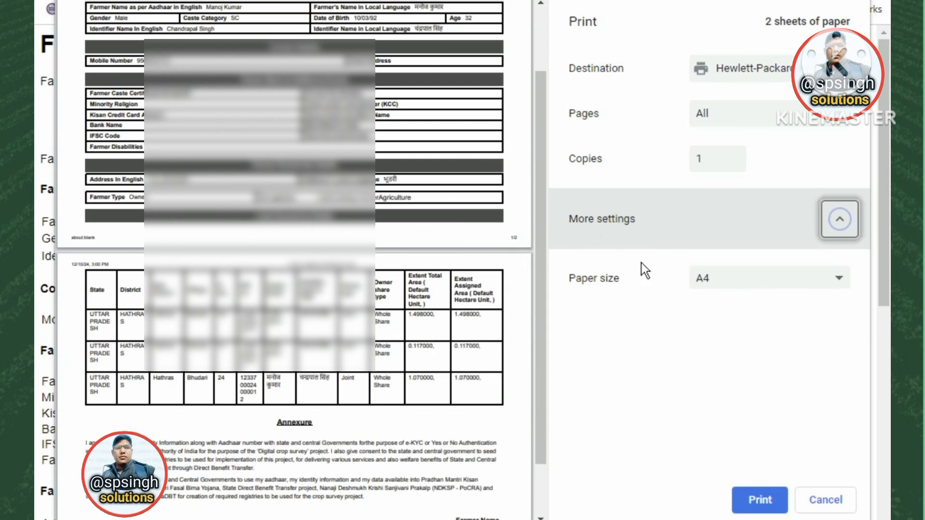
scroll(644, 270, down, 3)
scroll(738, 329, up, 3)
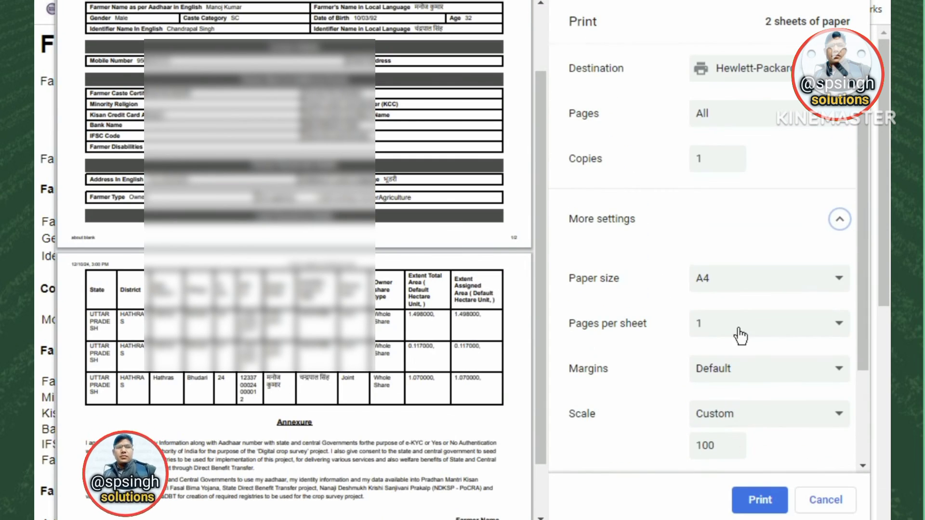
scroll(730, 356, down, 3)
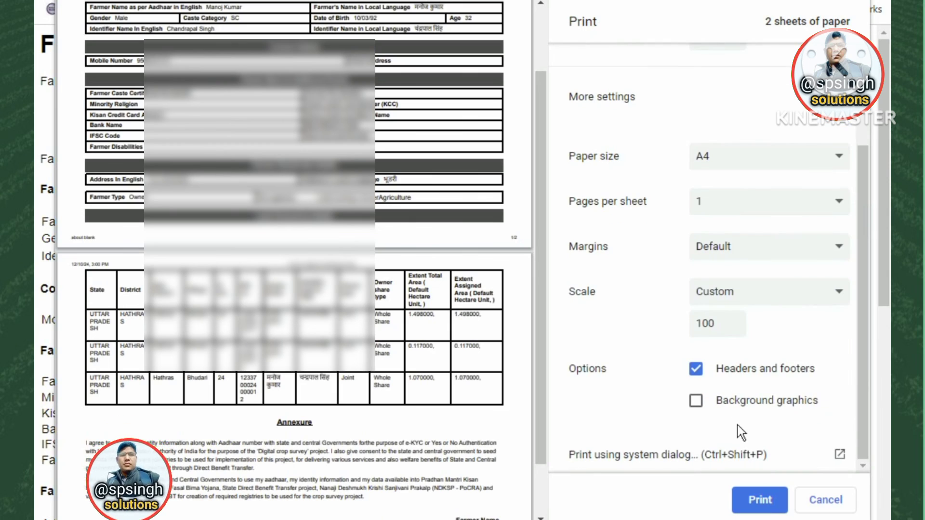
click(776, 501)
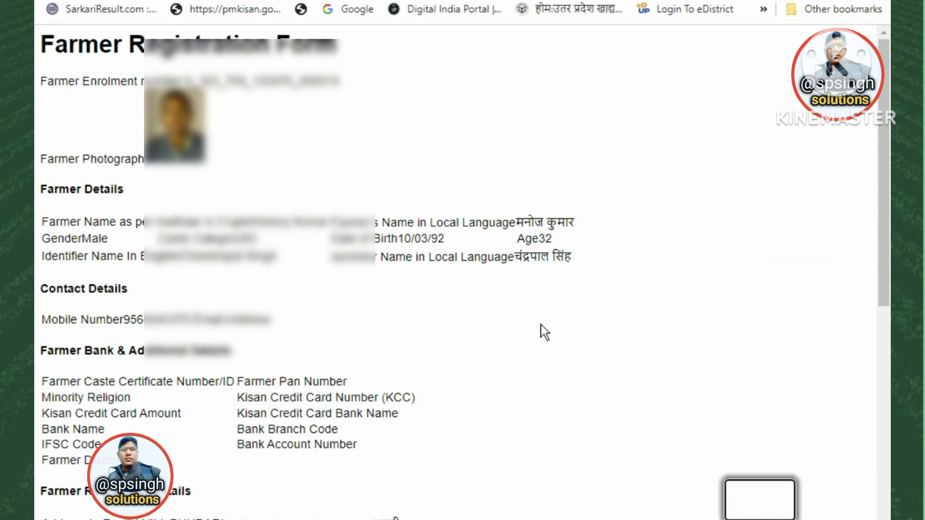
scroll(268, 334, down, 5)
scroll(268, 334, down, 4)
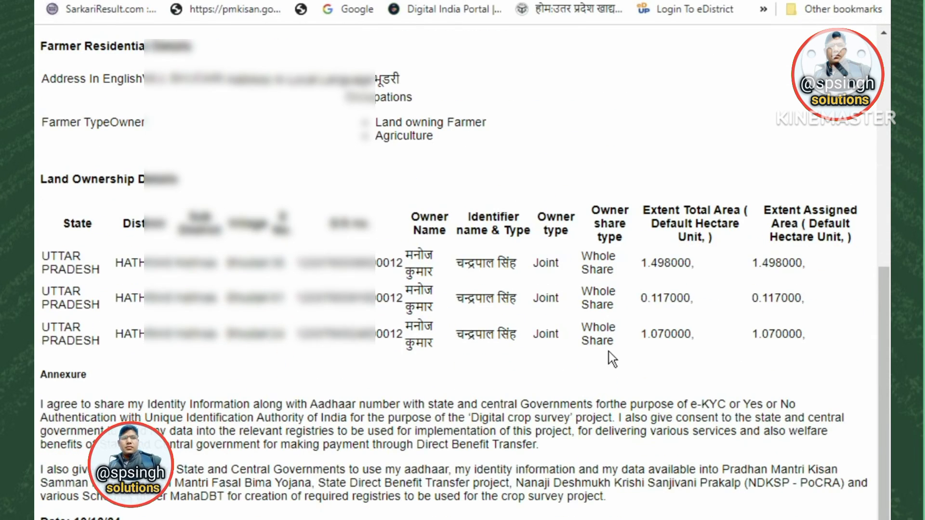
scroll(524, 355, up, 10)
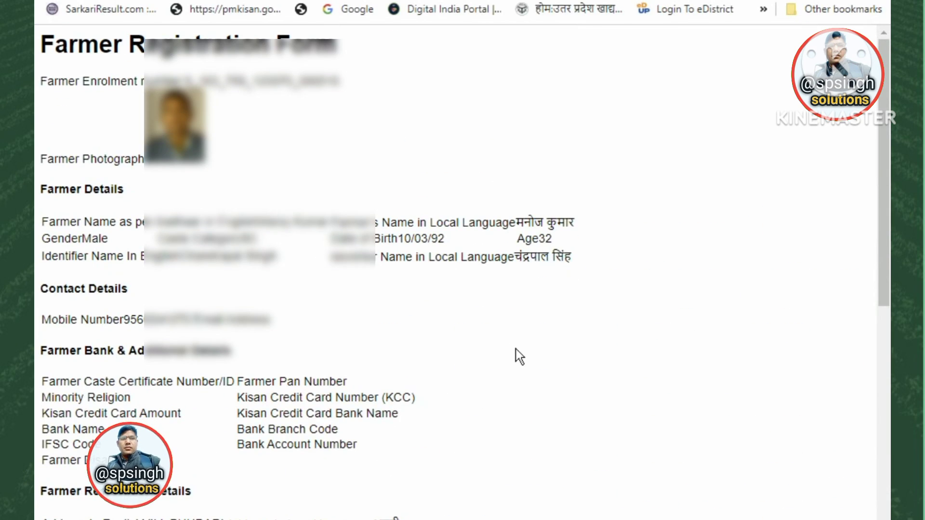